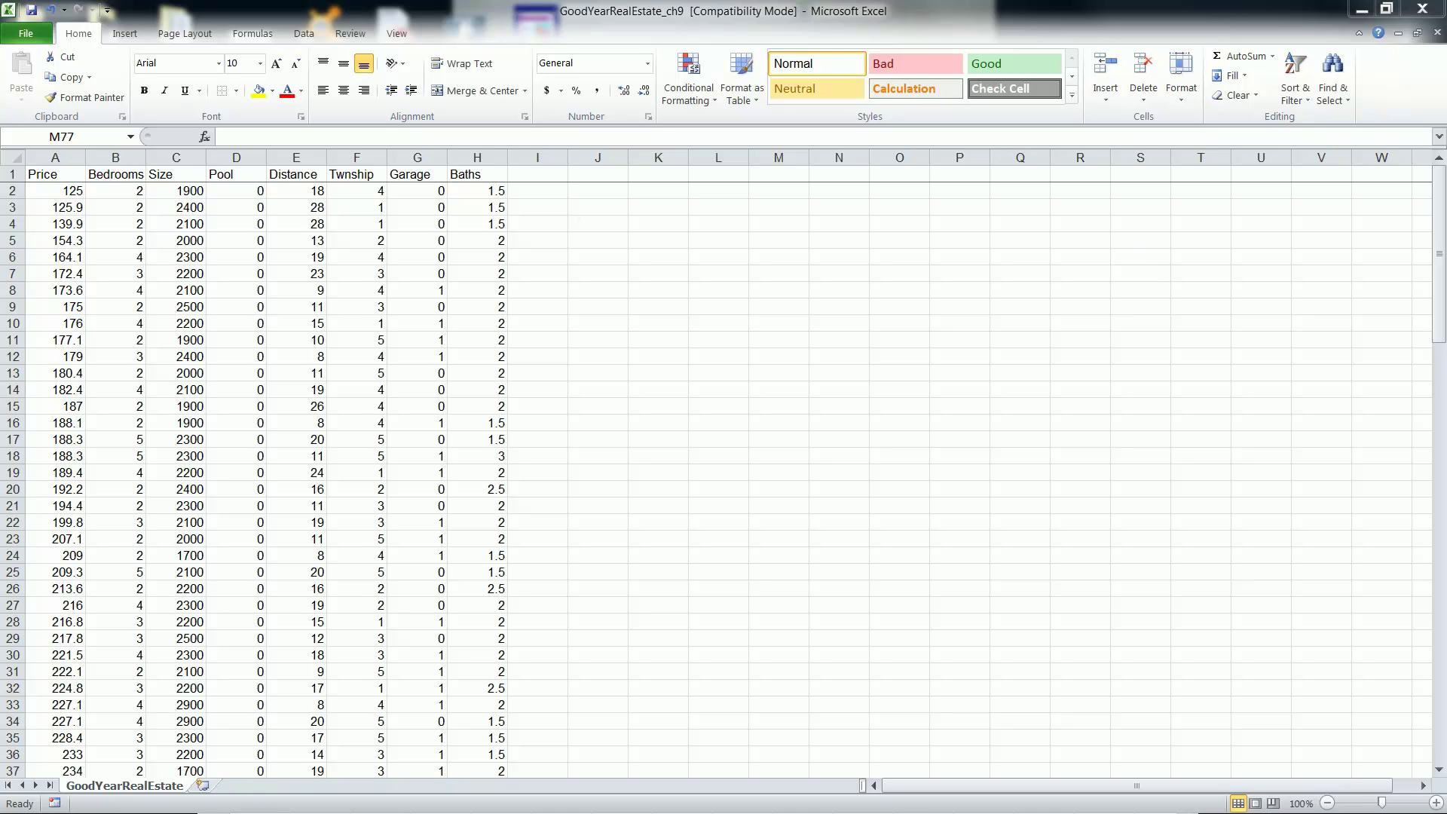
Select the top of the real-estate table from A2 and scroll down to row 106
{"action": "left_click", "coordinate": [66, 193]}
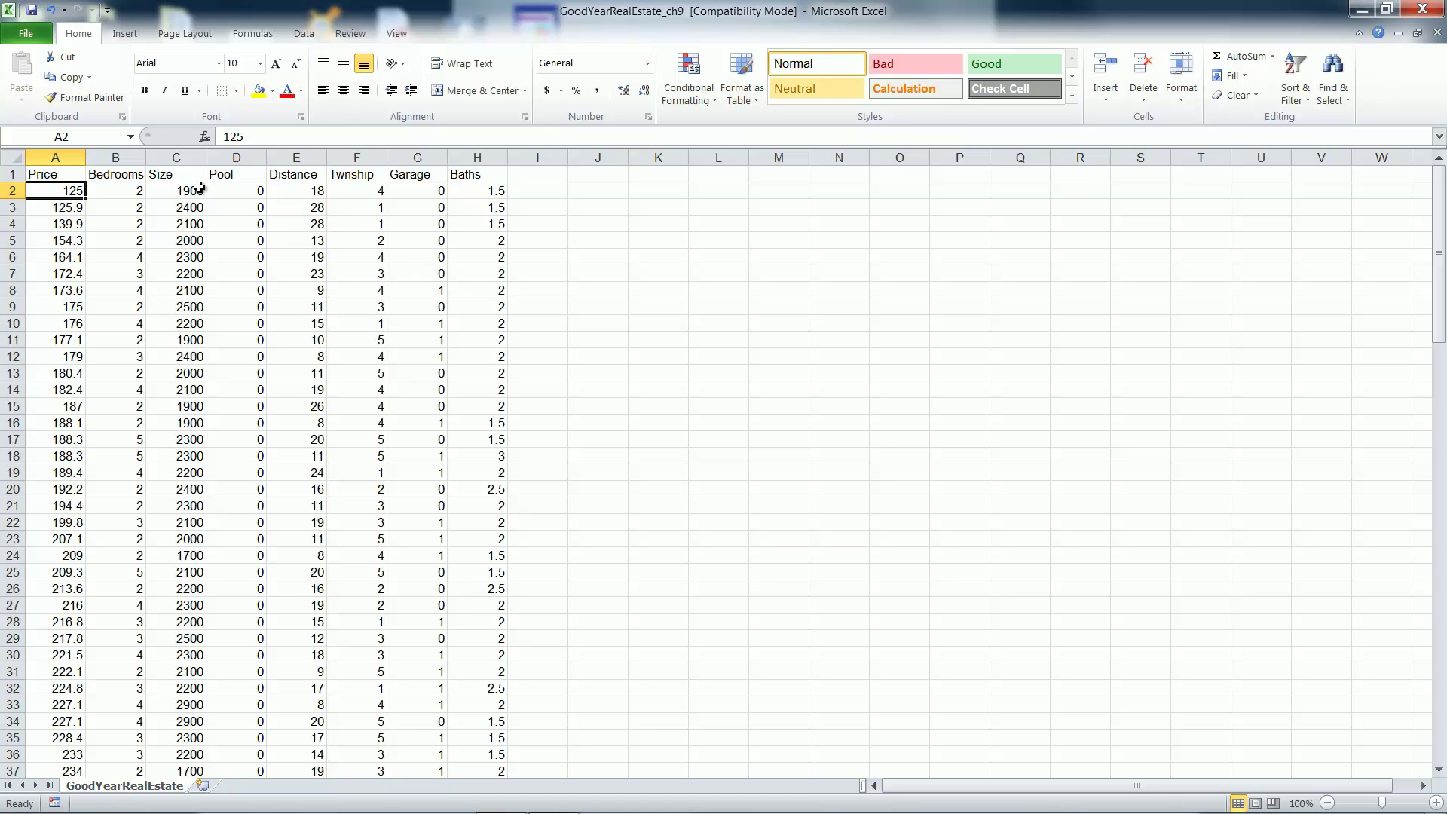
{"action": "left_click_drag", "start_coordinate": [62, 178], "coordinate": [462, 355]}
{"action": "scroll", "coordinate": [482, 407], "scroll_direction": "down", "scroll_amount": 6}
{"action": "scroll", "coordinate": [549, 550], "scroll_direction": "down", "scroll_amount": 20}
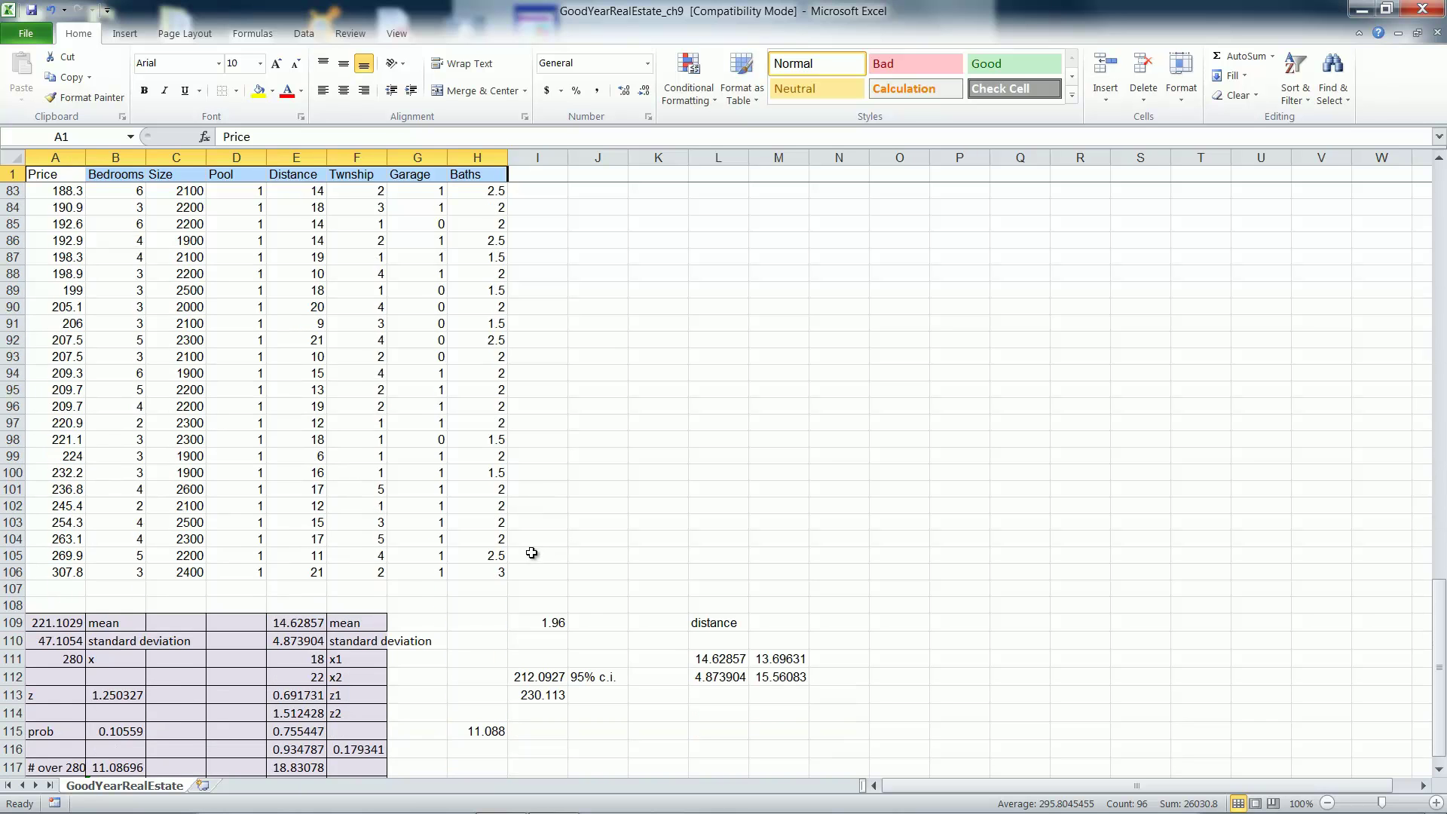
Extend the selection to A1:H106 and confirm the sort is Pool, Smallest to Largest, cancelling without changes
{"action": "key", "text": "ctrl+shift+Down"}
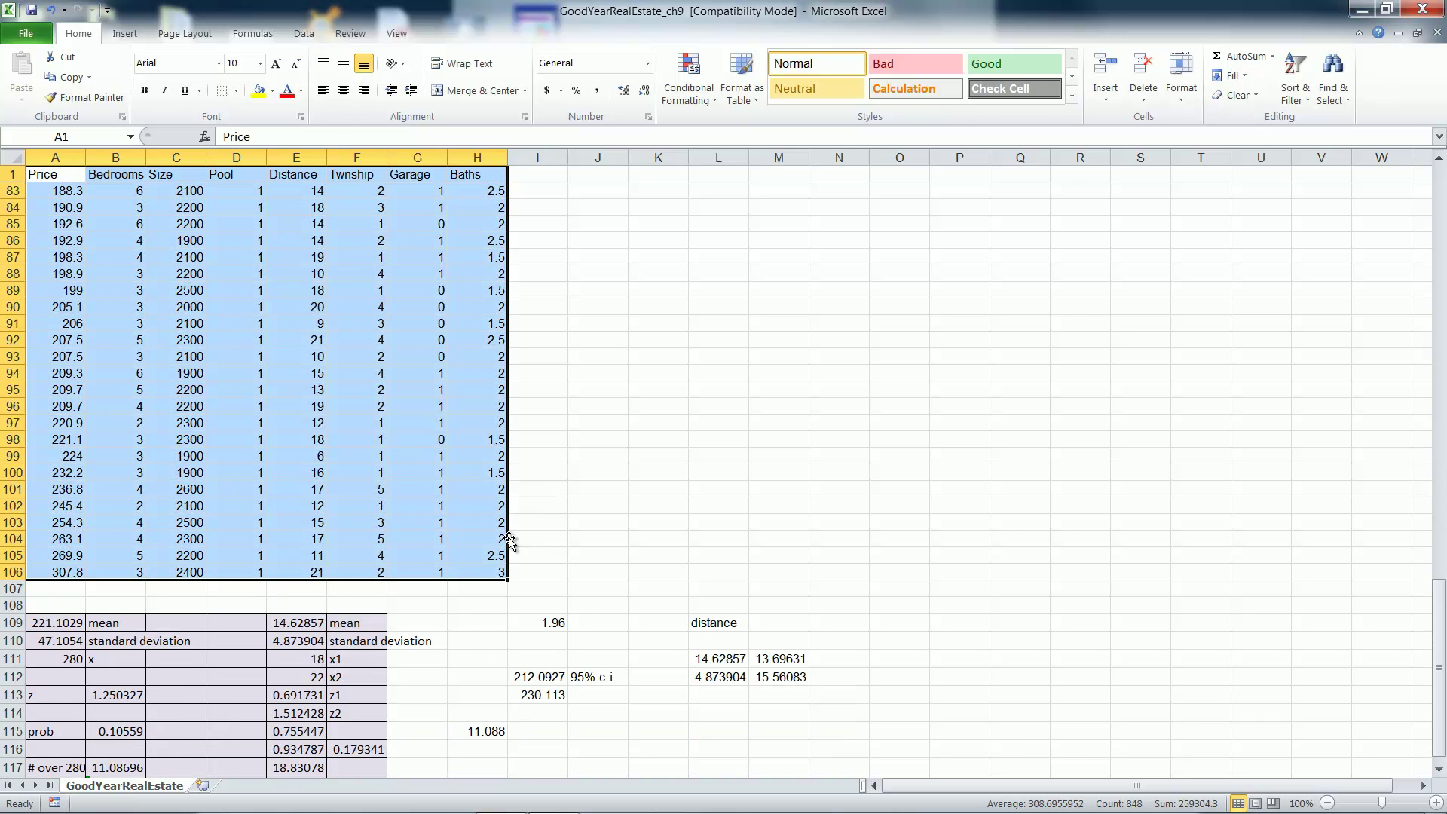
{"action": "left_click", "coordinate": [305, 34]}
{"action": "left_click", "coordinate": [399, 71]}
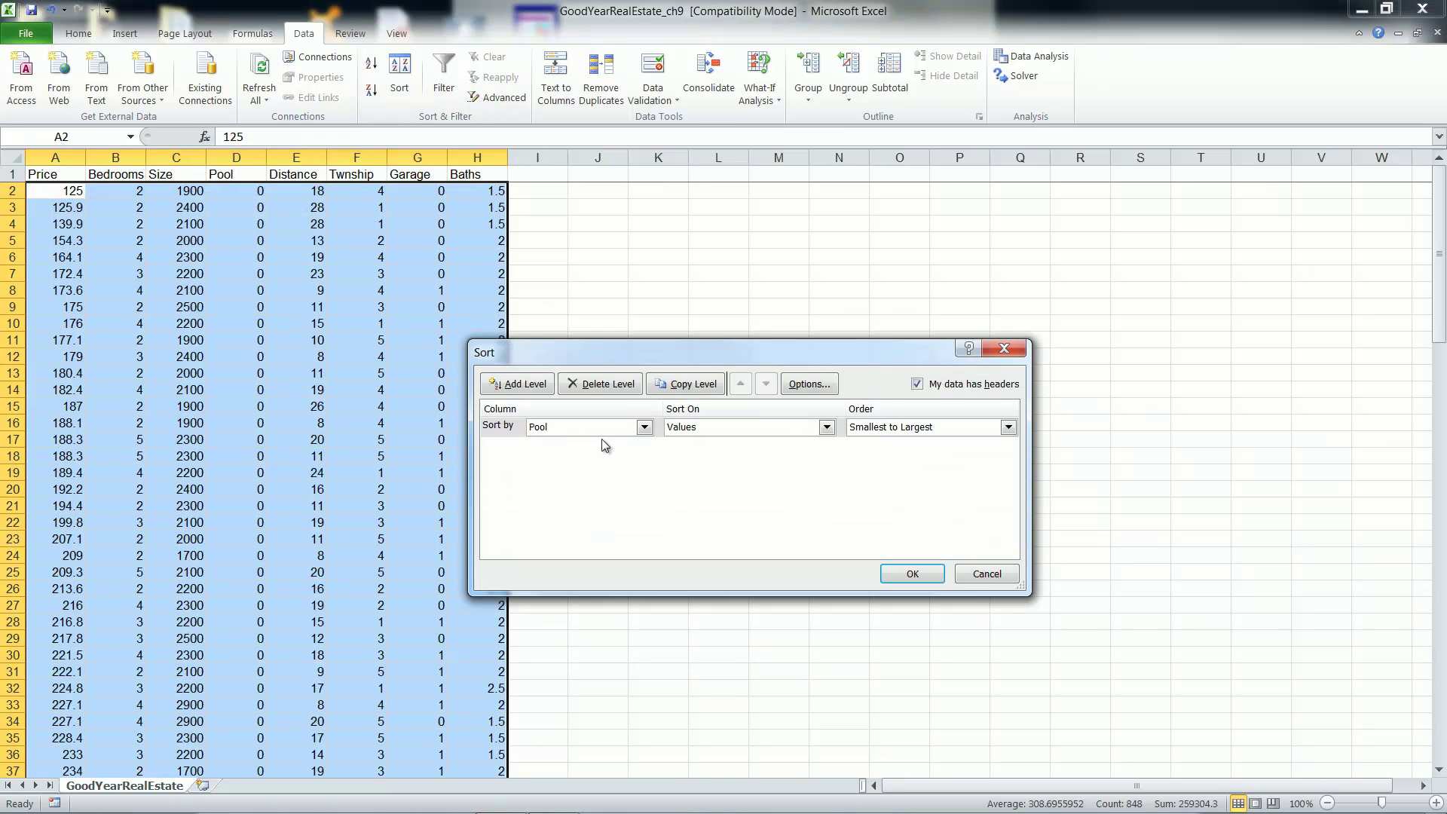
{"action": "left_click", "coordinate": [972, 575]}
{"action": "left_click", "coordinate": [294, 290]}
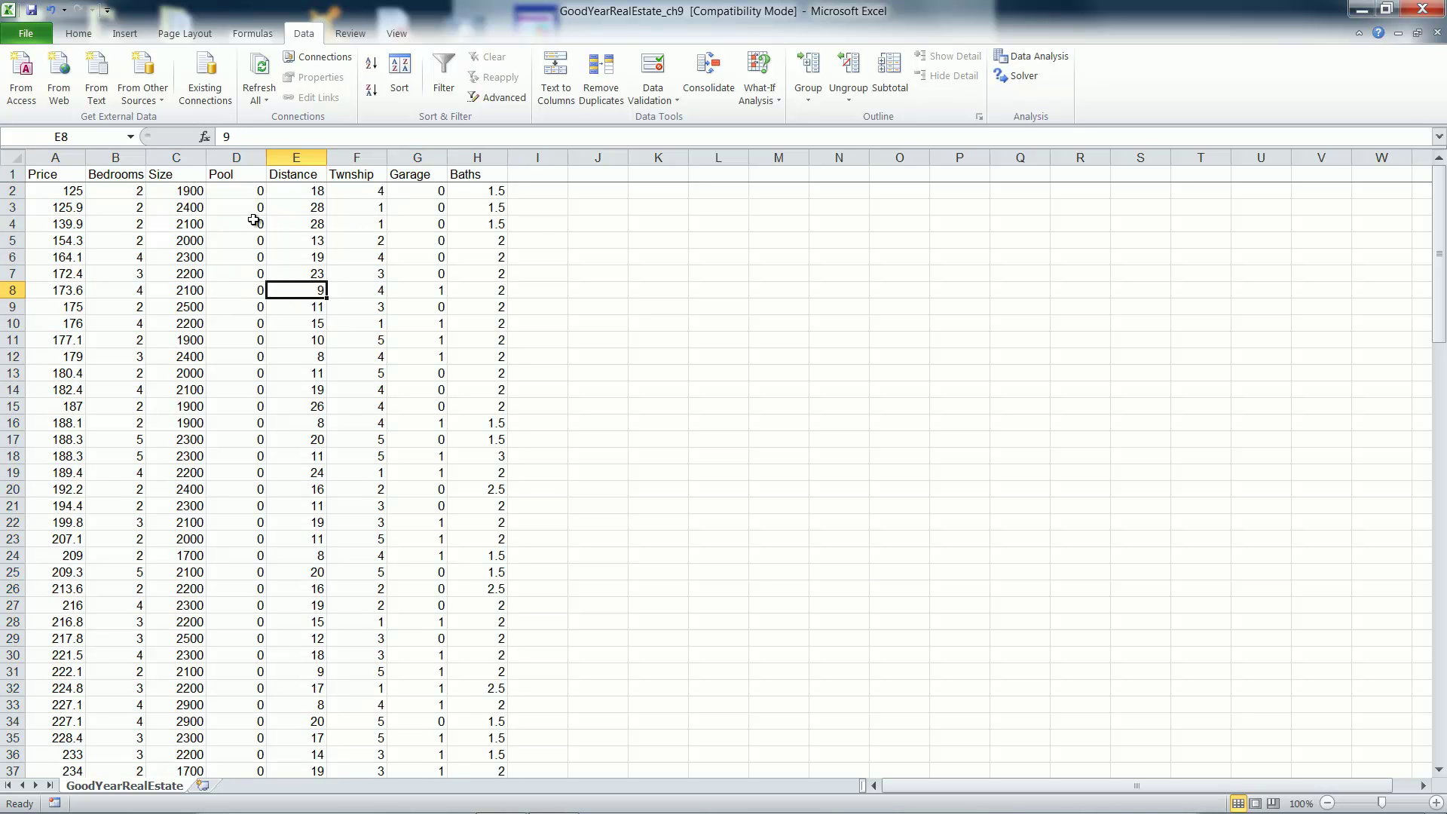
{"action": "left_click", "coordinate": [242, 194]}
{"action": "scroll", "coordinate": [249, 424], "scroll_direction": "down", "scroll_amount": 18}
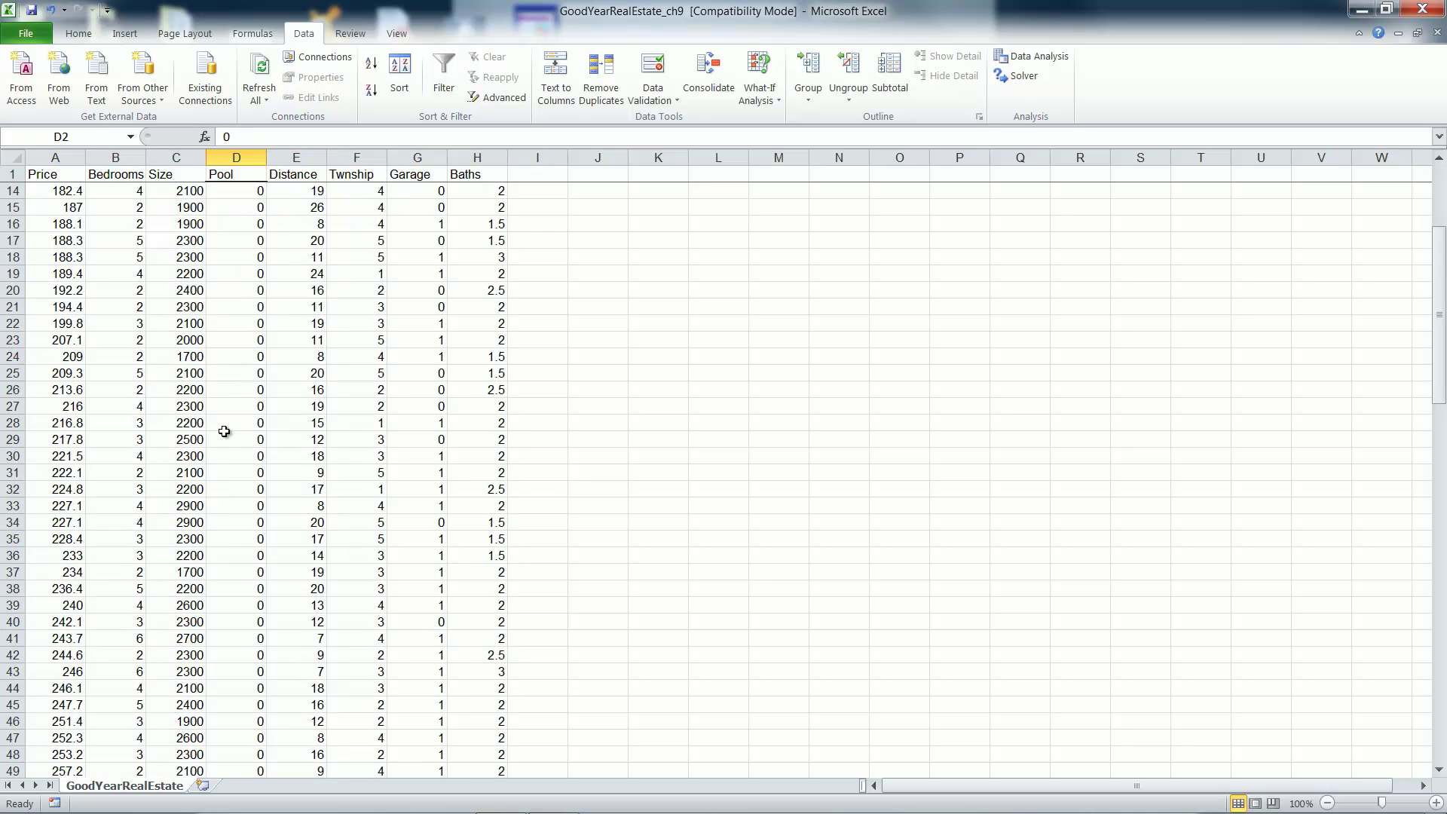
{"action": "scroll", "coordinate": [250, 407], "scroll_direction": "down", "scroll_amount": 1}
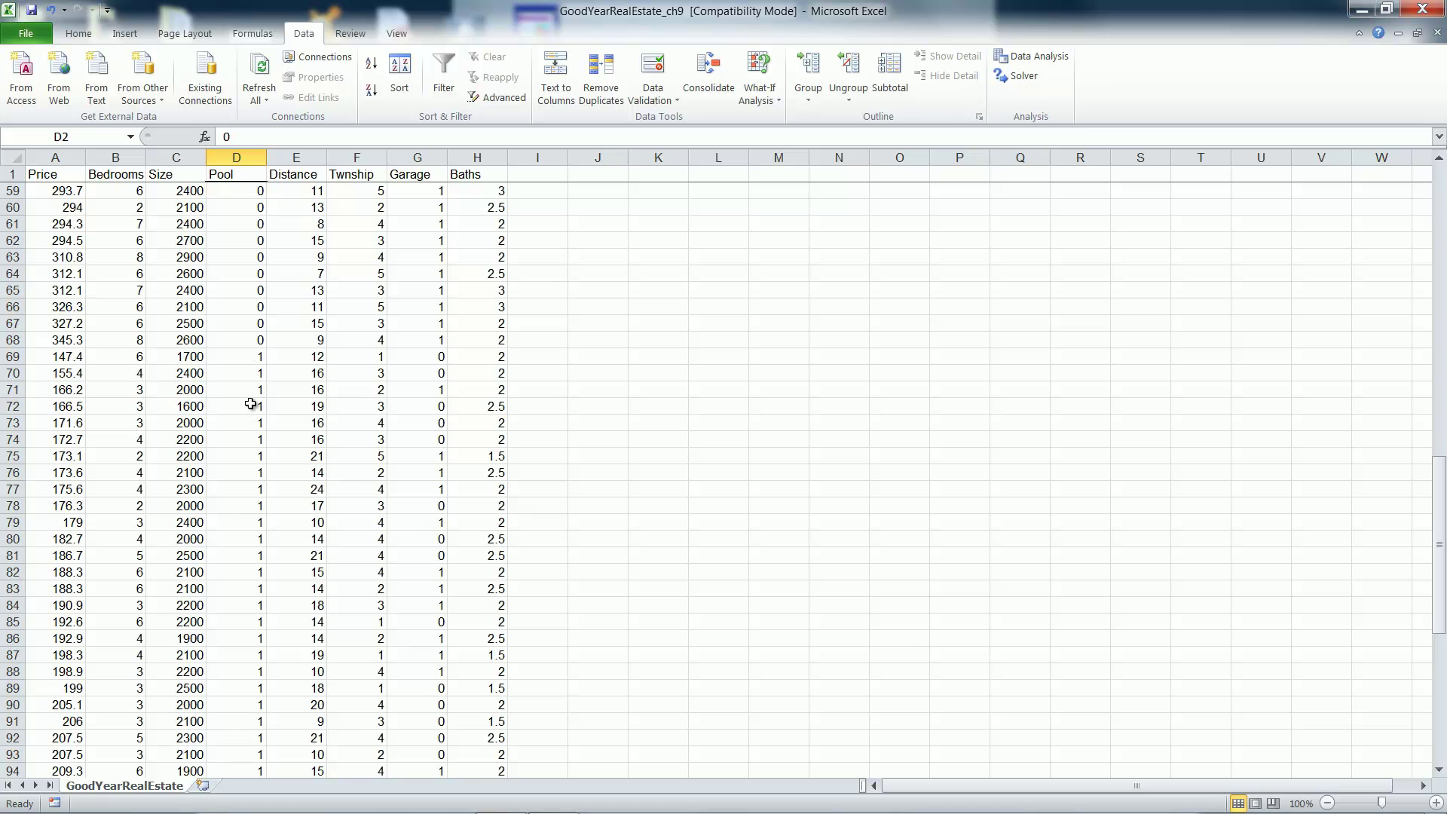
{"action": "left_click", "coordinate": [251, 359]}
{"action": "scroll", "coordinate": [276, 424], "scroll_direction": "down", "scroll_amount": 4}
{"action": "scroll", "coordinate": [276, 424], "scroll_direction": "up", "scroll_amount": 20}
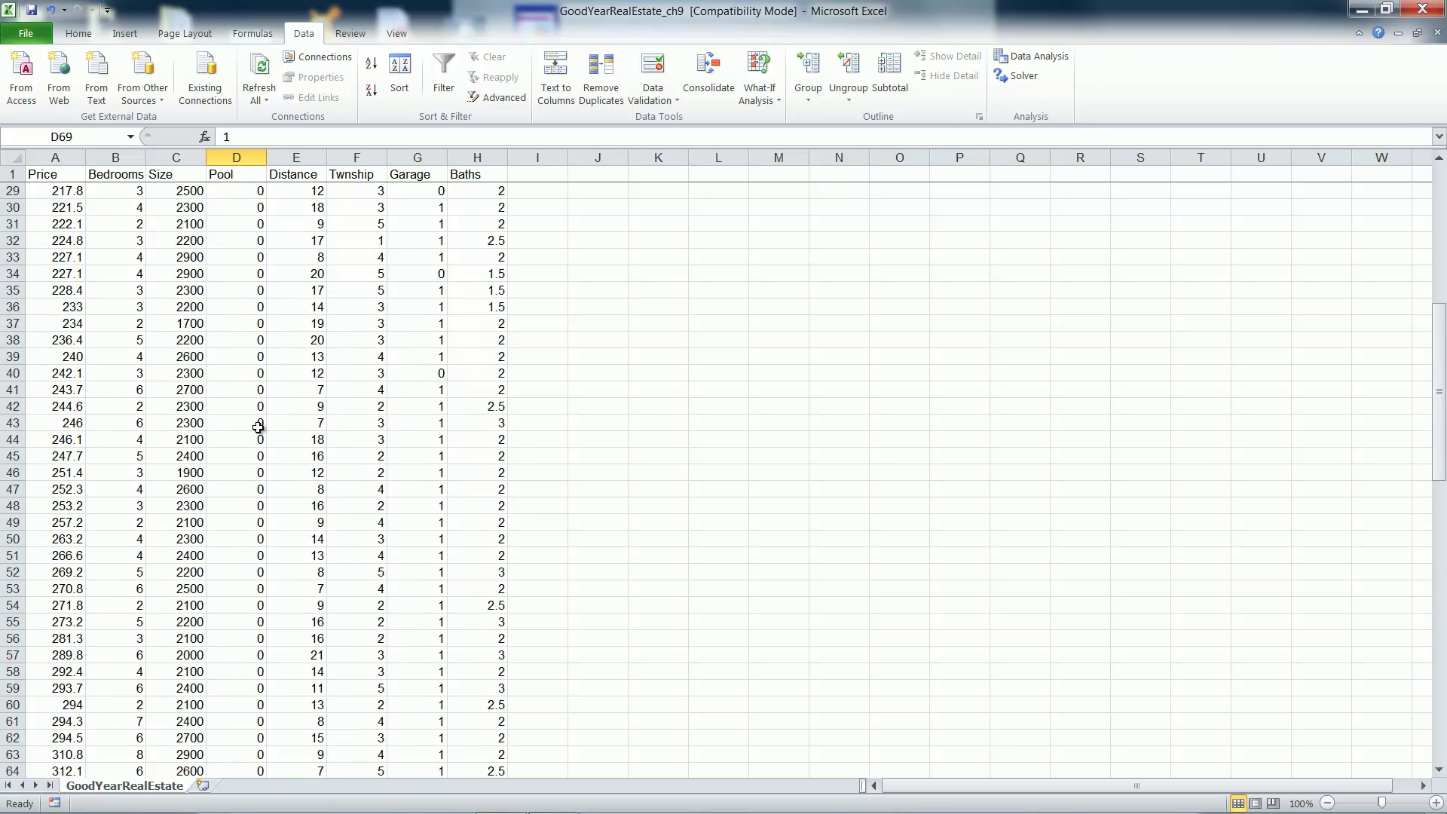
{"action": "left_click", "coordinate": [272, 256]}
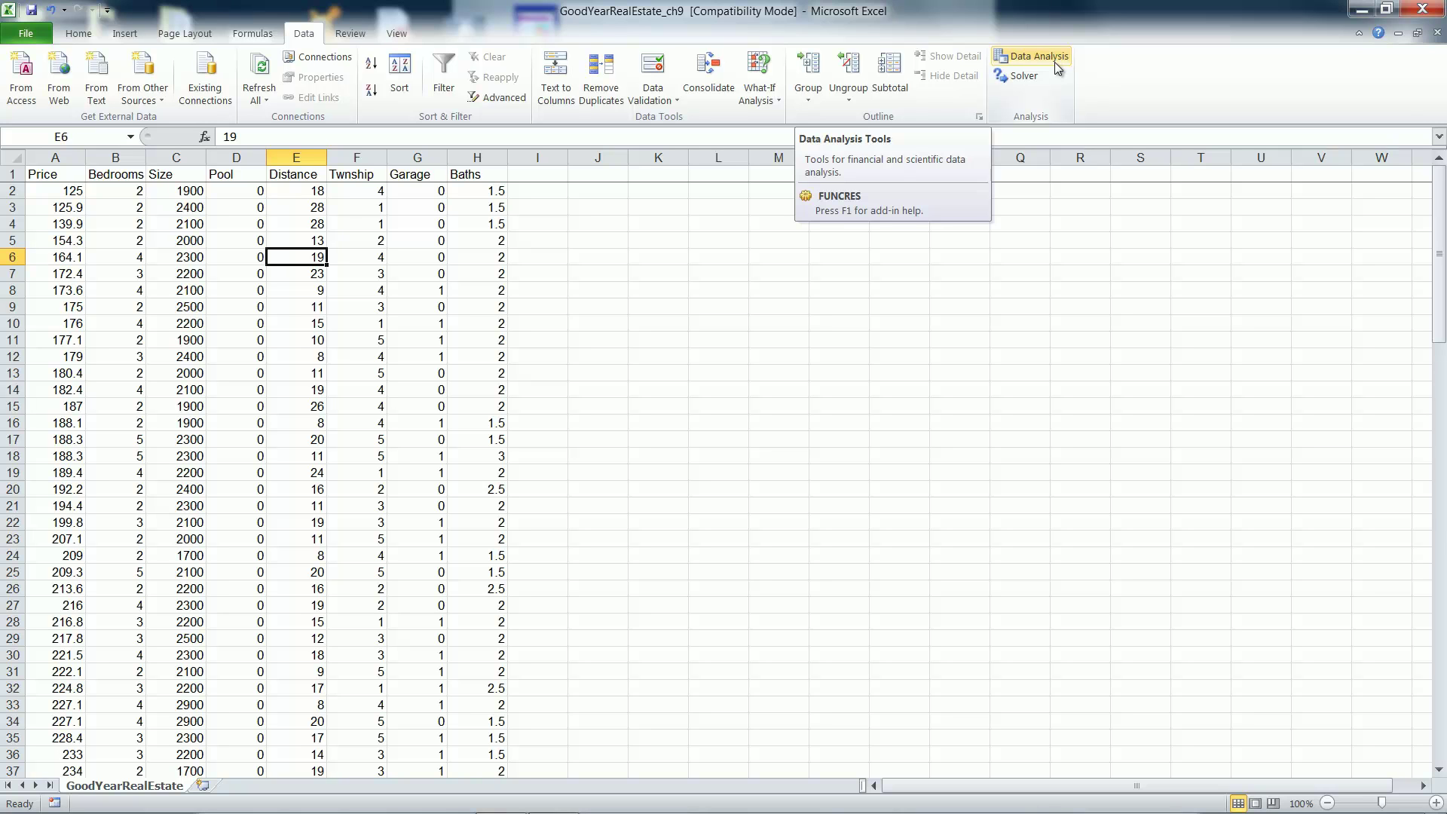
{"action": "left_click", "coordinate": [24, 36]}
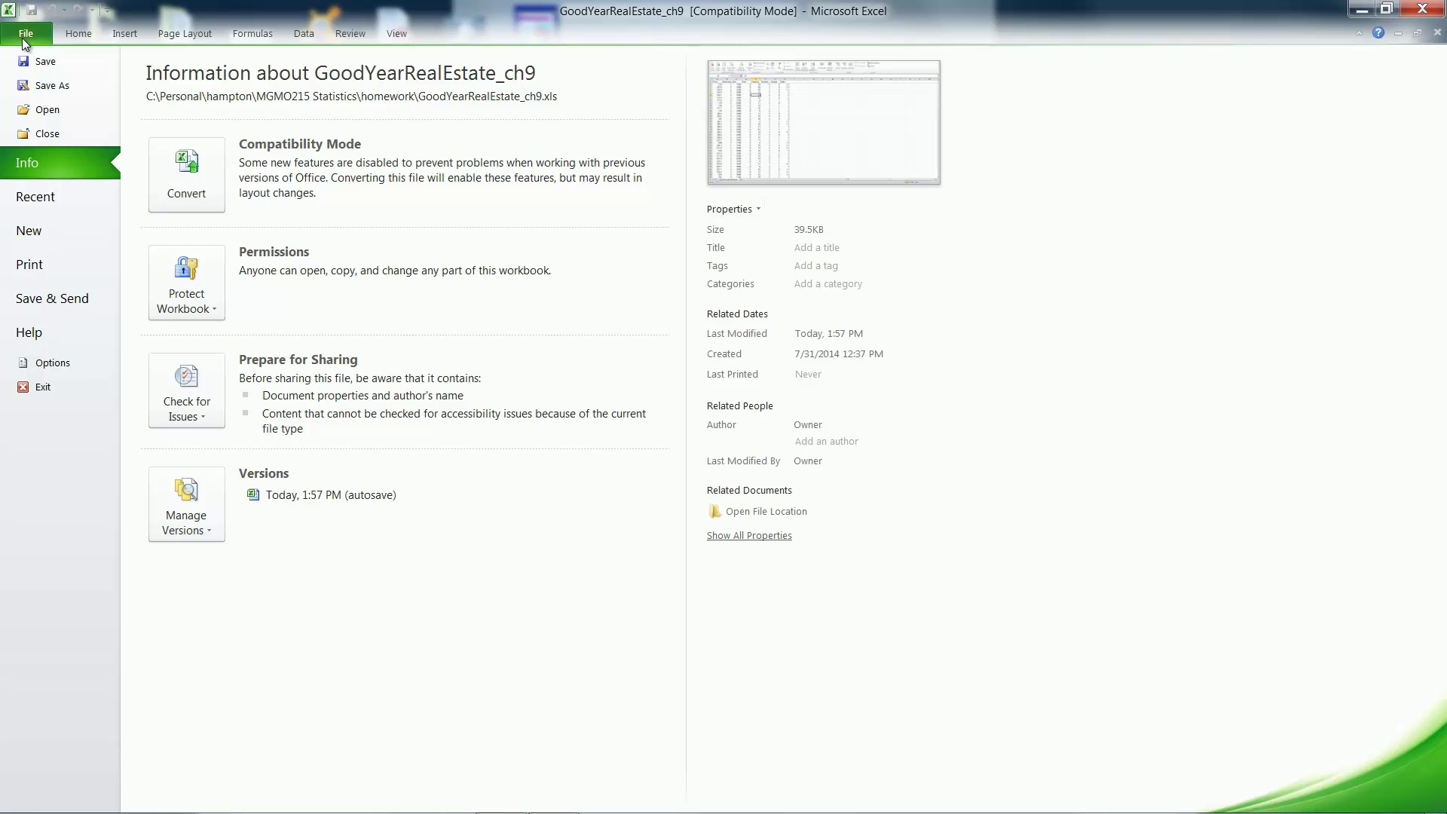
{"action": "left_click", "coordinate": [52, 364]}
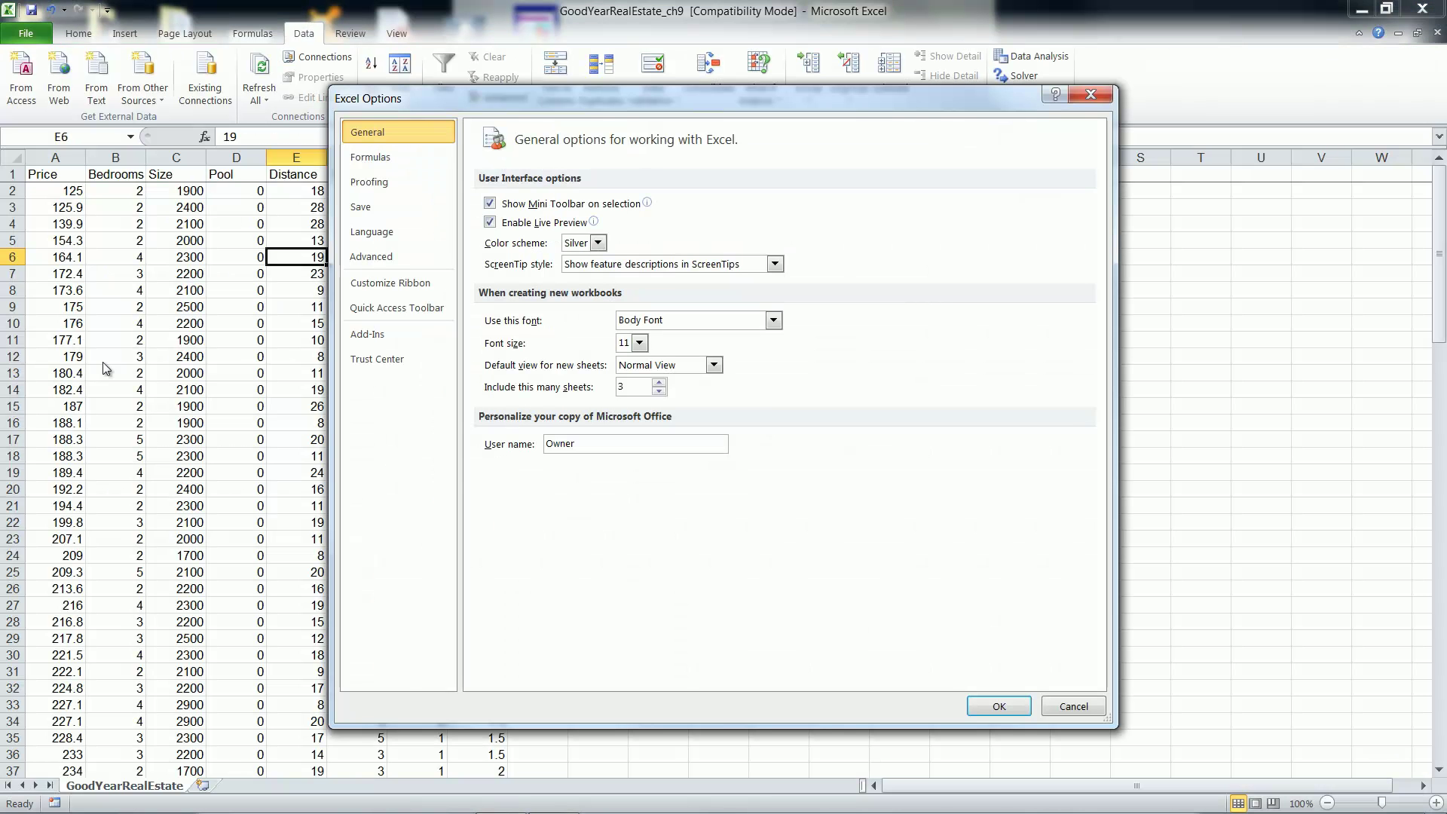
{"action": "left_click", "coordinate": [373, 338]}
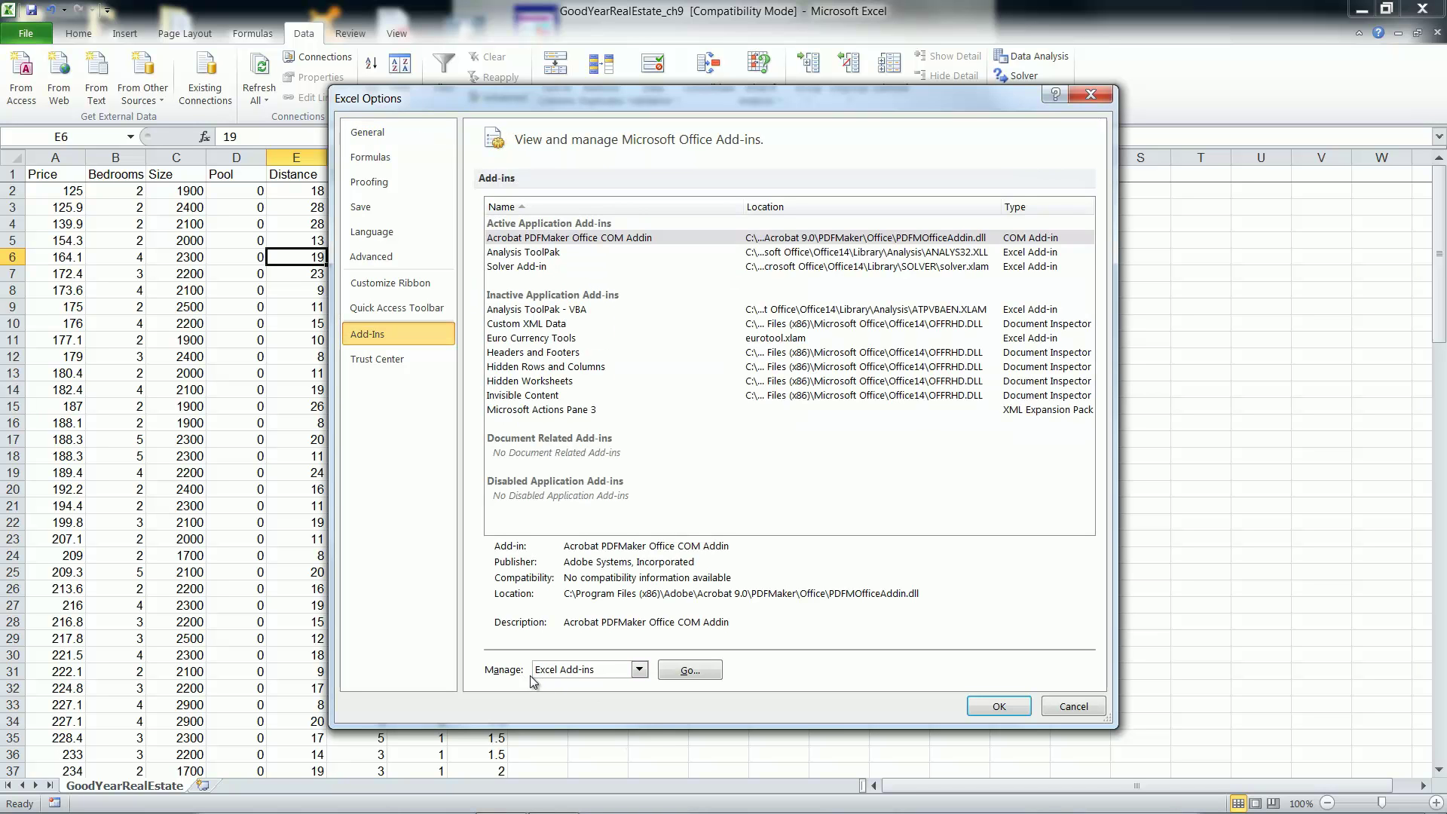
{"action": "left_click", "coordinate": [685, 671]}
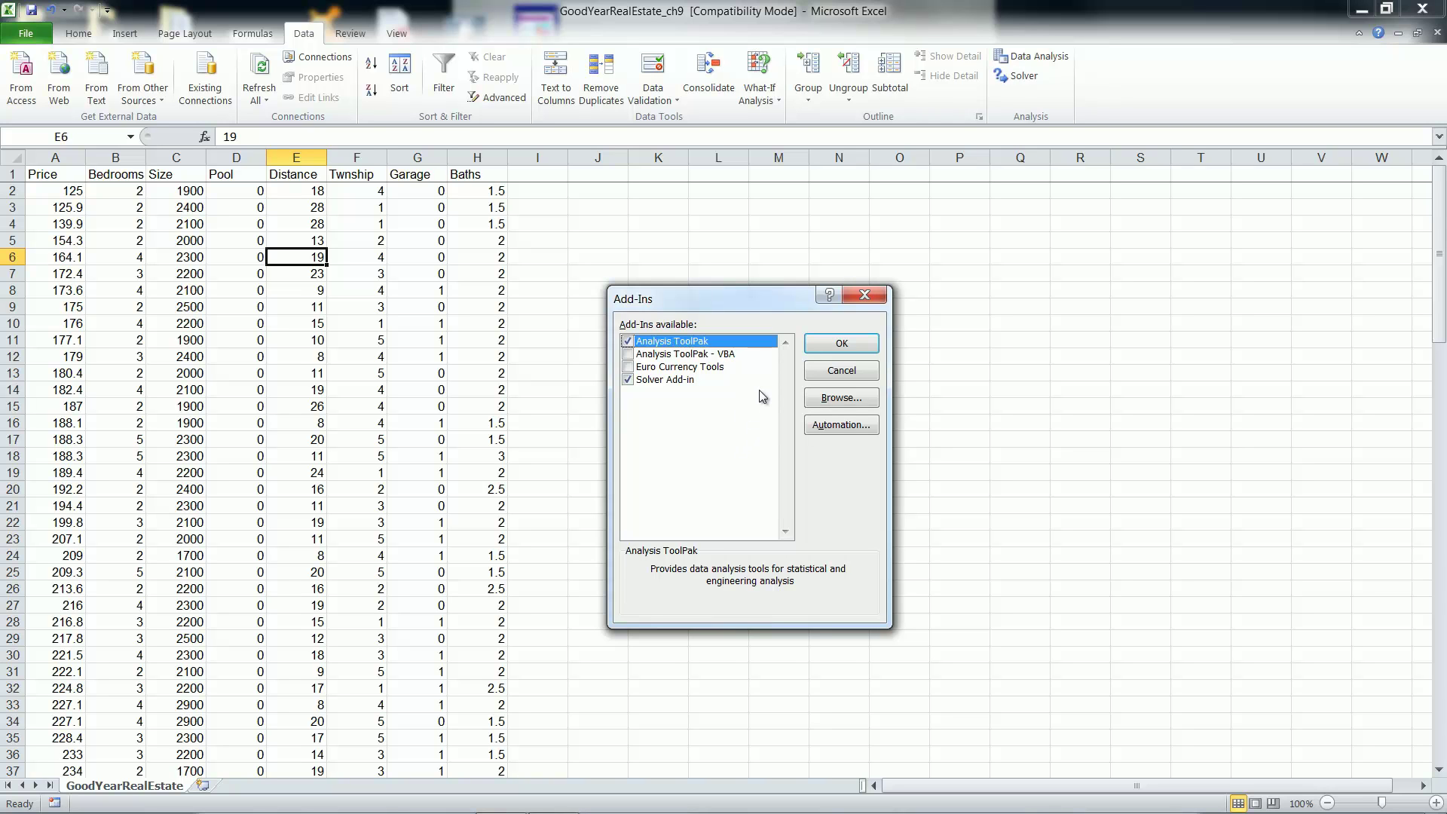
{"action": "left_click", "coordinate": [850, 344]}
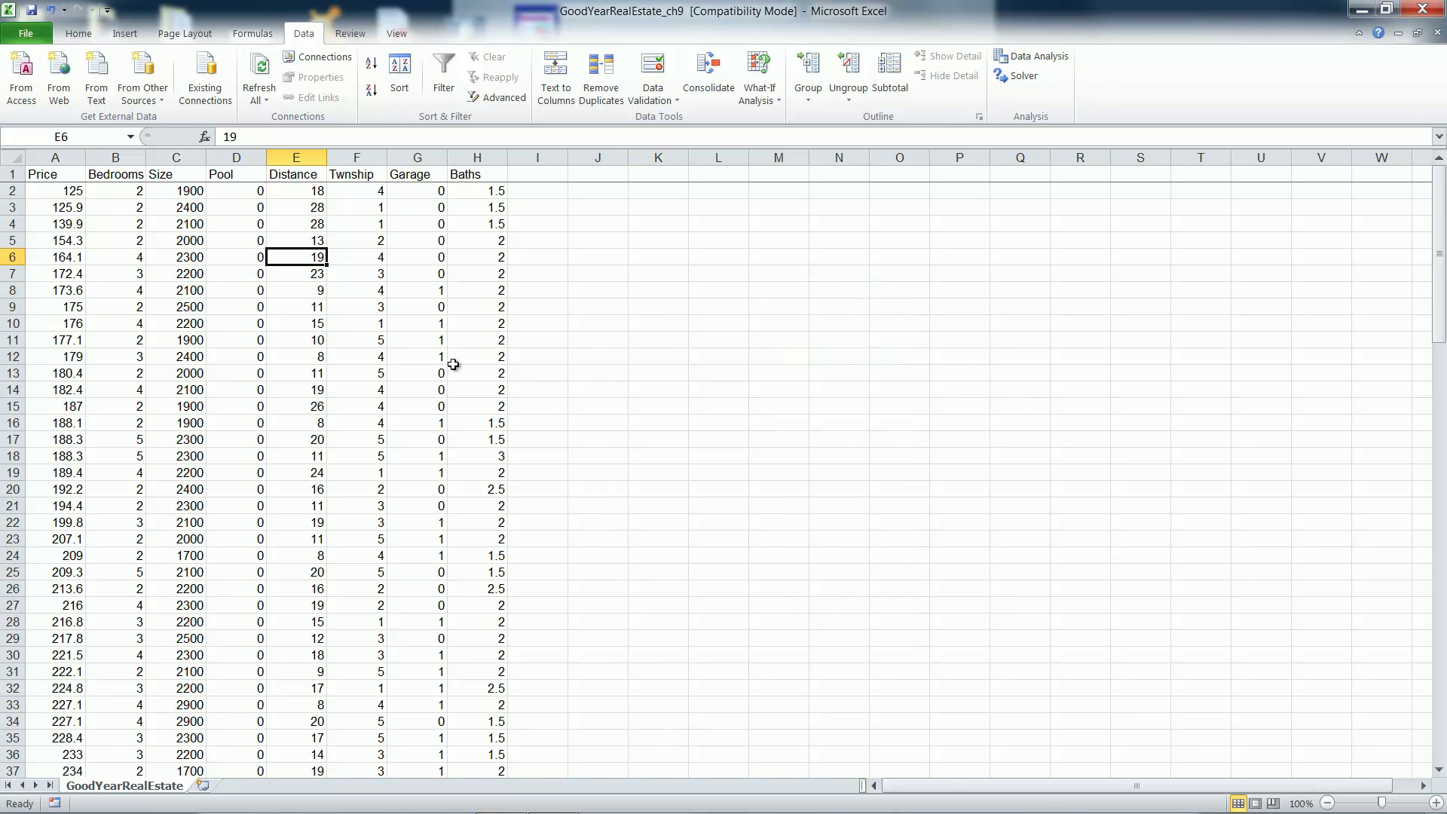
Launch the F-Test Two-Sample for Variances tool from the Data Analysis list
{"action": "left_click", "coordinate": [337, 308]}
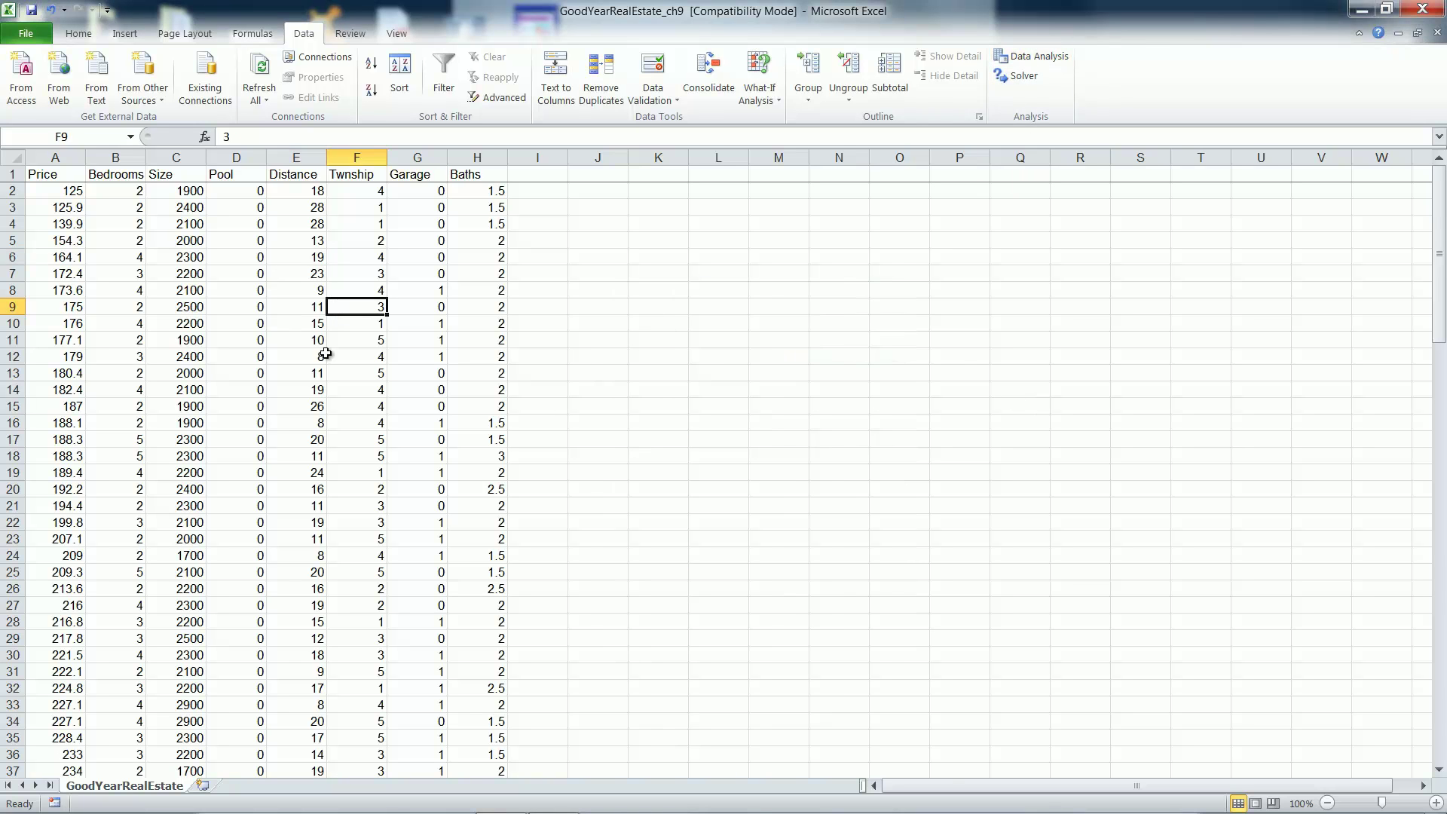
{"action": "left_click", "coordinate": [1038, 60]}
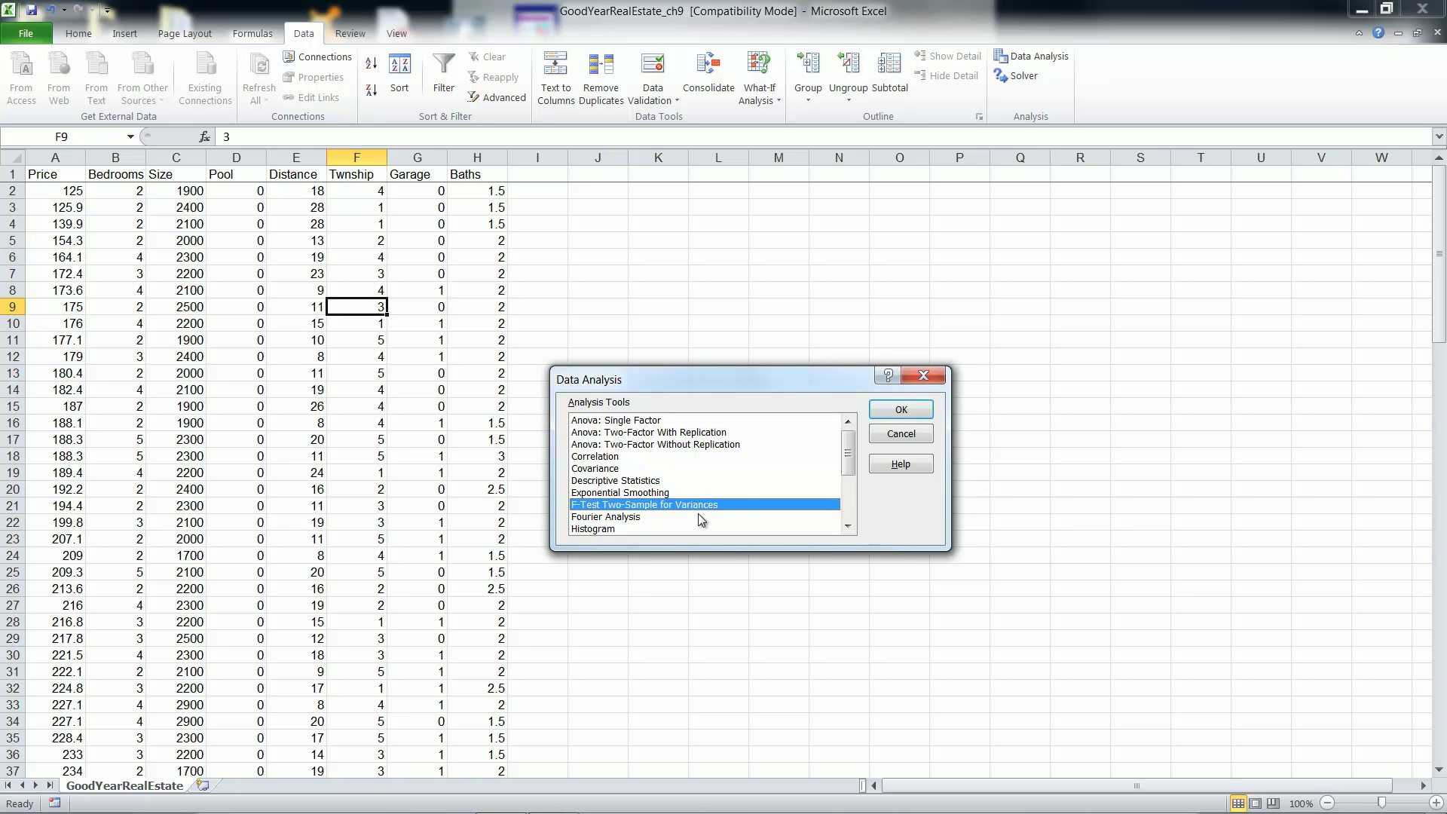
{"action": "left_click", "coordinate": [900, 411]}
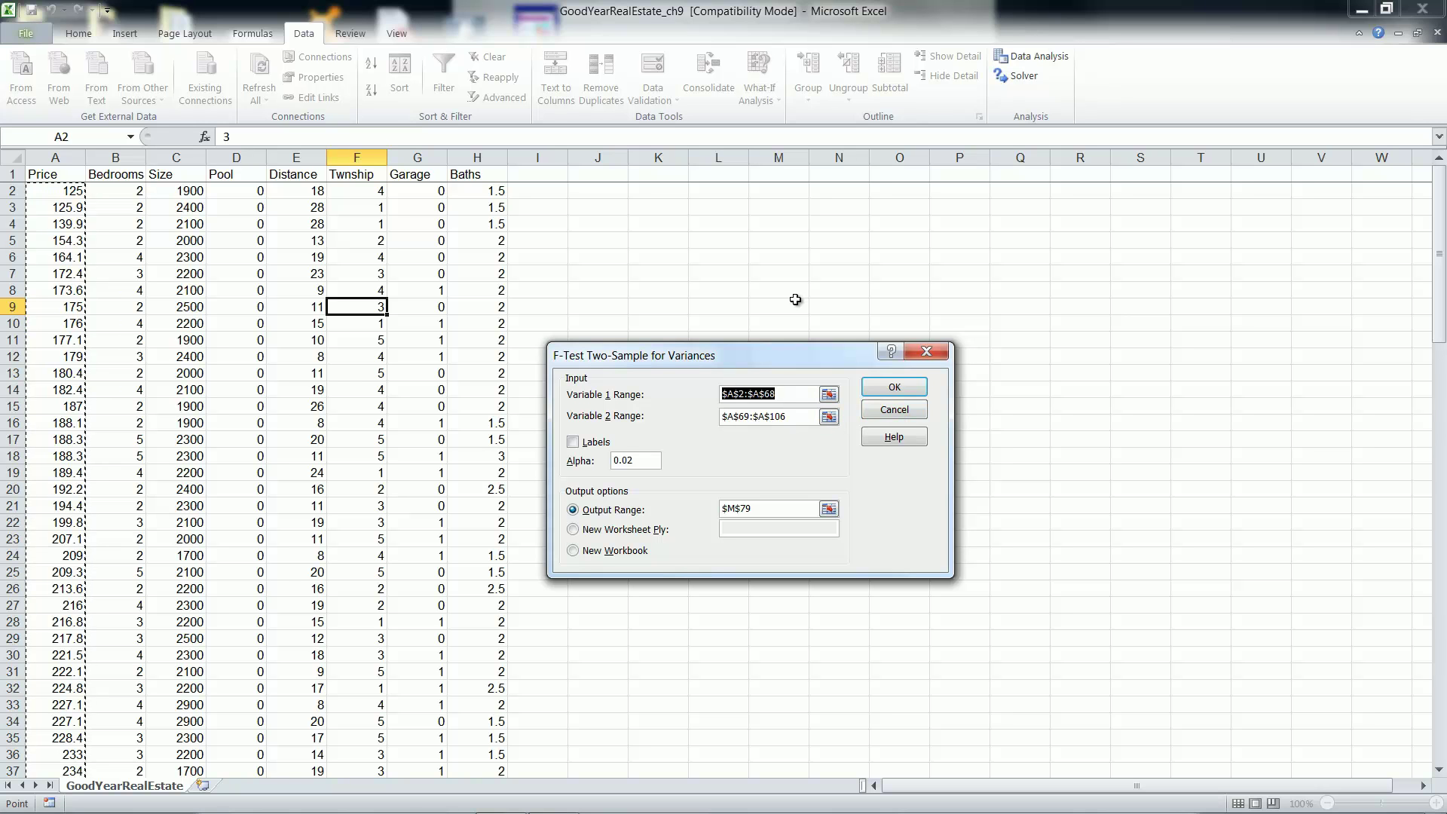
Clear the old Variable 1, Variable 2, output range and alpha entries in the F-test dialog
{"action": "key", "text": "Delete"}
{"action": "left_click", "coordinate": [794, 416]}
{"action": "key", "text": "Delete"}
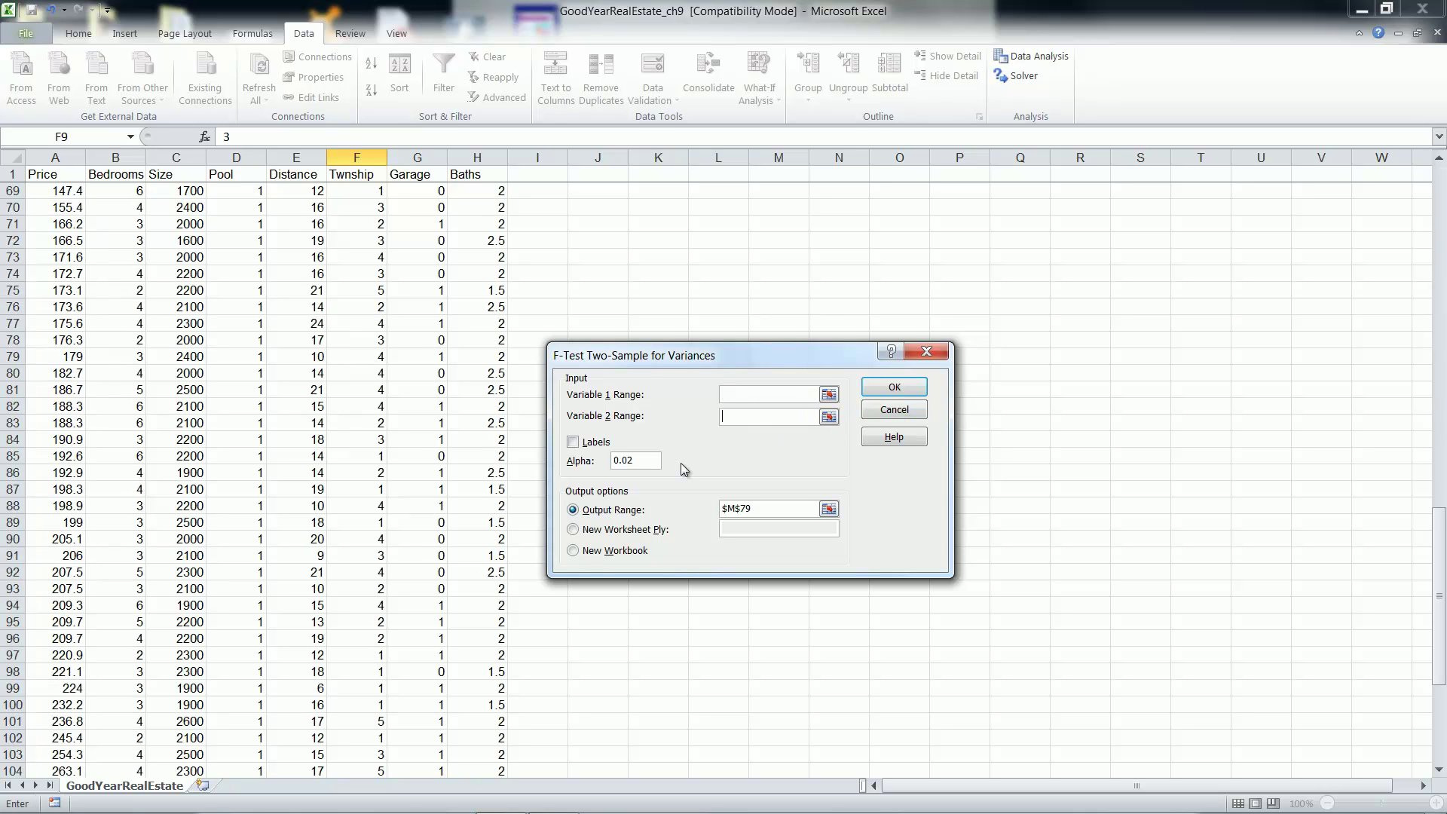
{"action": "left_click", "coordinate": [770, 509]}
{"action": "key", "text": "Delete"}
{"action": "double_click", "coordinate": [643, 462]}
{"action": "key", "text": "Delete"}
Set Variable 1 to Price rows $A$2:$A$68 and Variable 2 to $A$69:$A$106
{"action": "left_click", "coordinate": [754, 396]}
{"action": "left_click", "coordinate": [829, 396]}
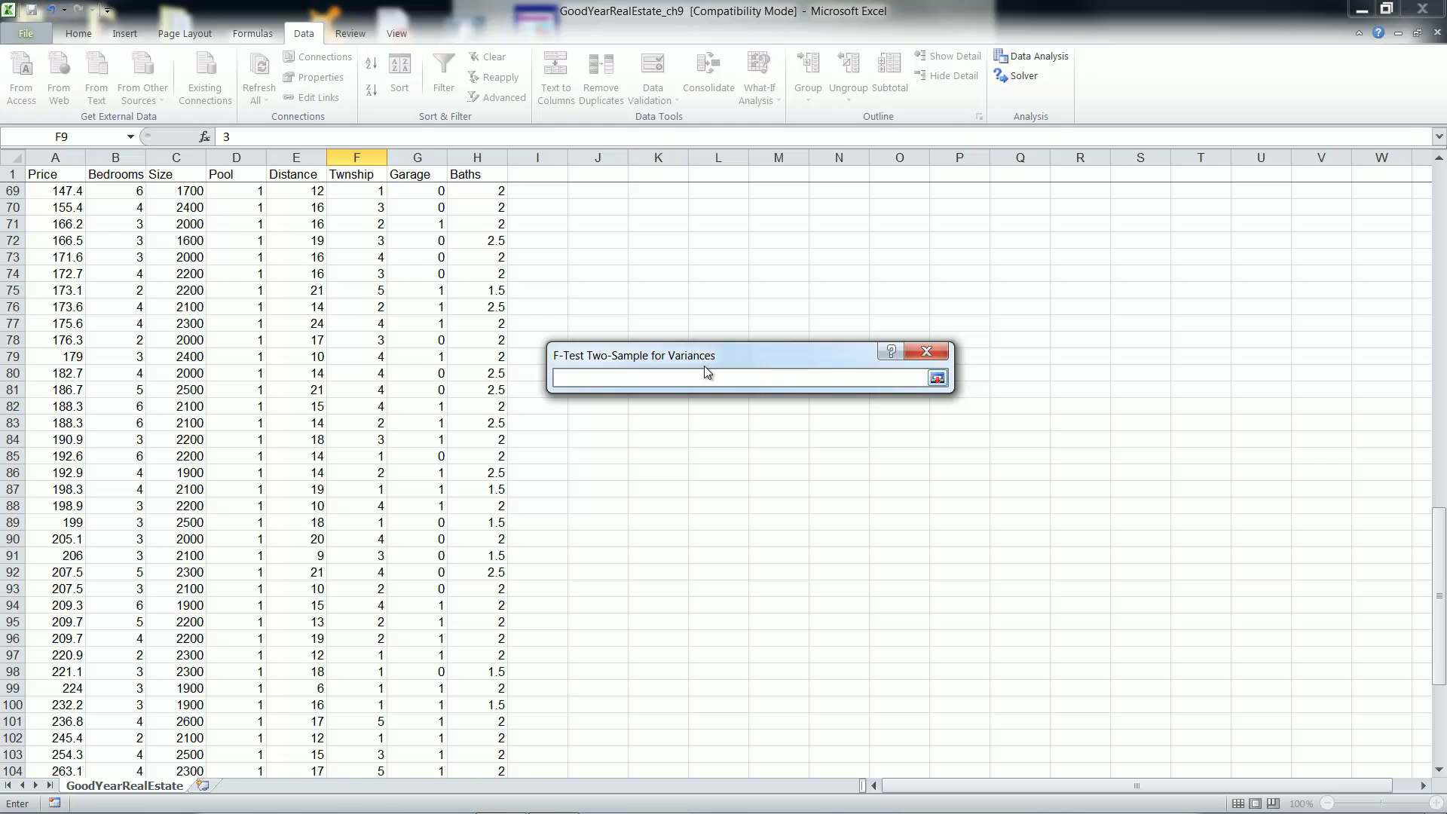
{"action": "left_click_drag", "start_coordinate": [1439, 569], "coordinate": [1433, 172]}
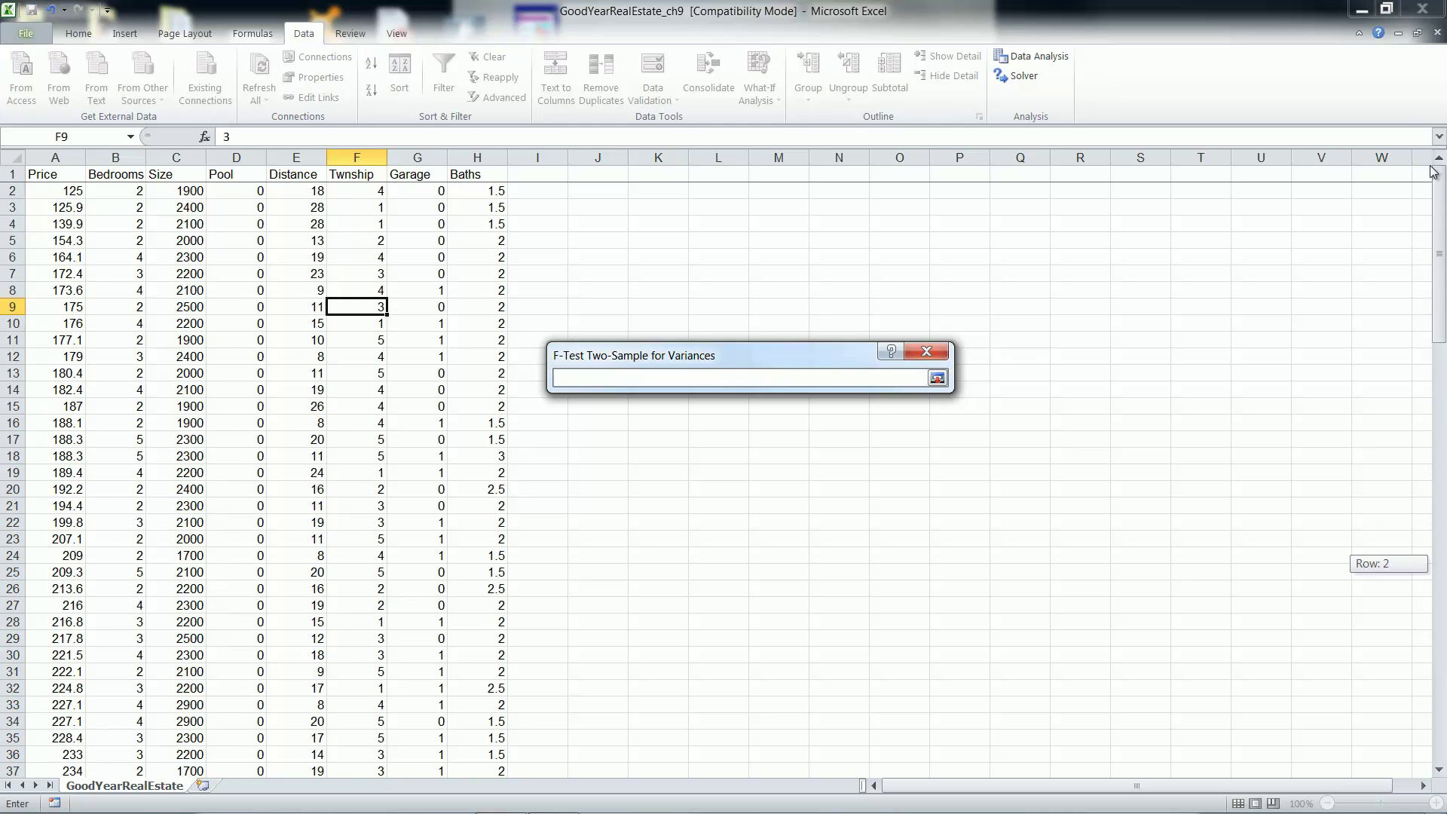
{"action": "mouse_move", "coordinate": [50, 189]}
{"action": "left_mouse_down"}
{"action": "mouse_move", "coordinate": [72, 546]}
{"action": "mouse_move", "coordinate": [63, 808]}
{"action": "mouse_move", "coordinate": [119, 223]}
{"action": "mouse_move", "coordinate": [70, 209]}
{"action": "left_mouse_up"}
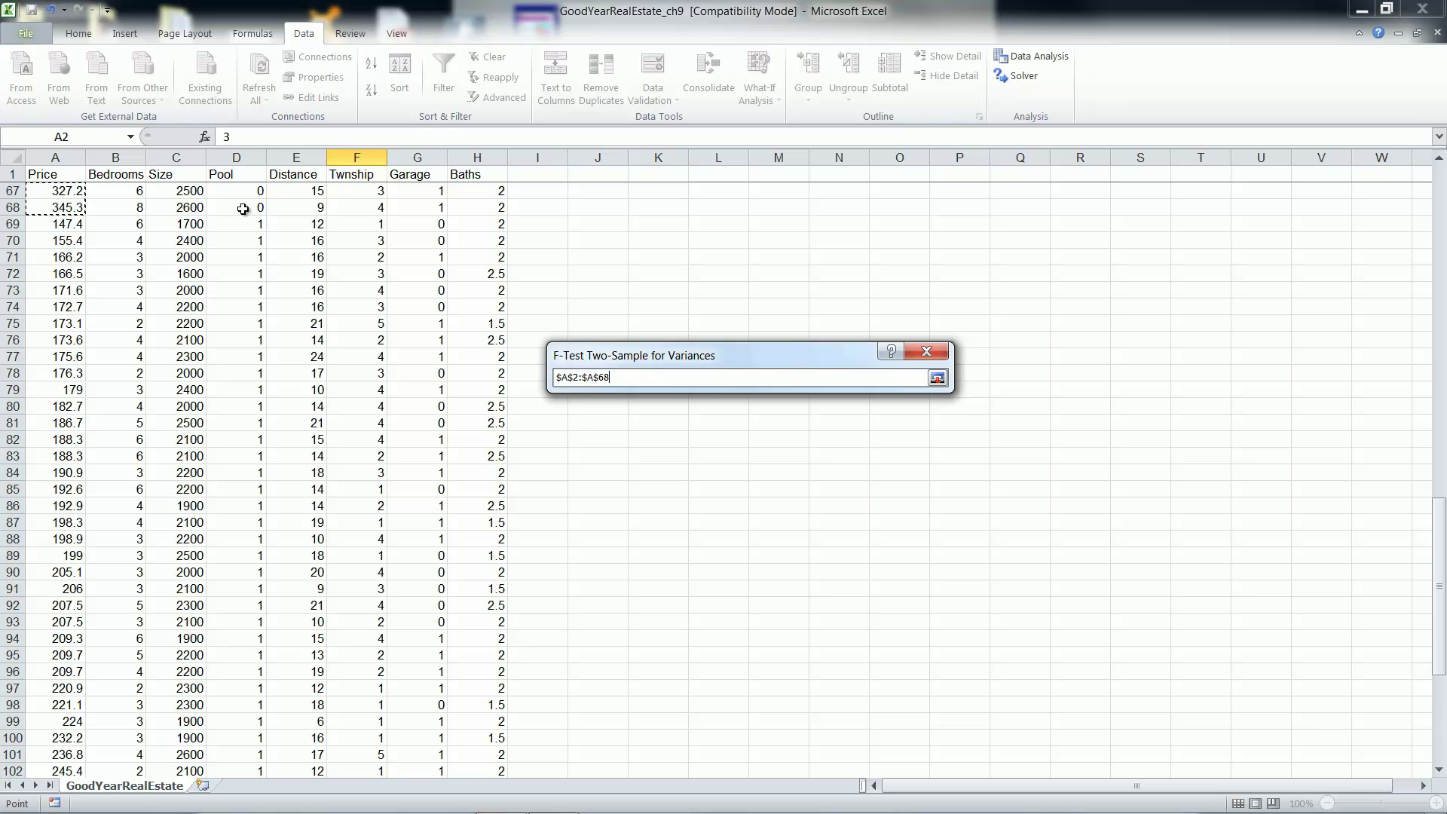
{"action": "left_click", "coordinate": [936, 377]}
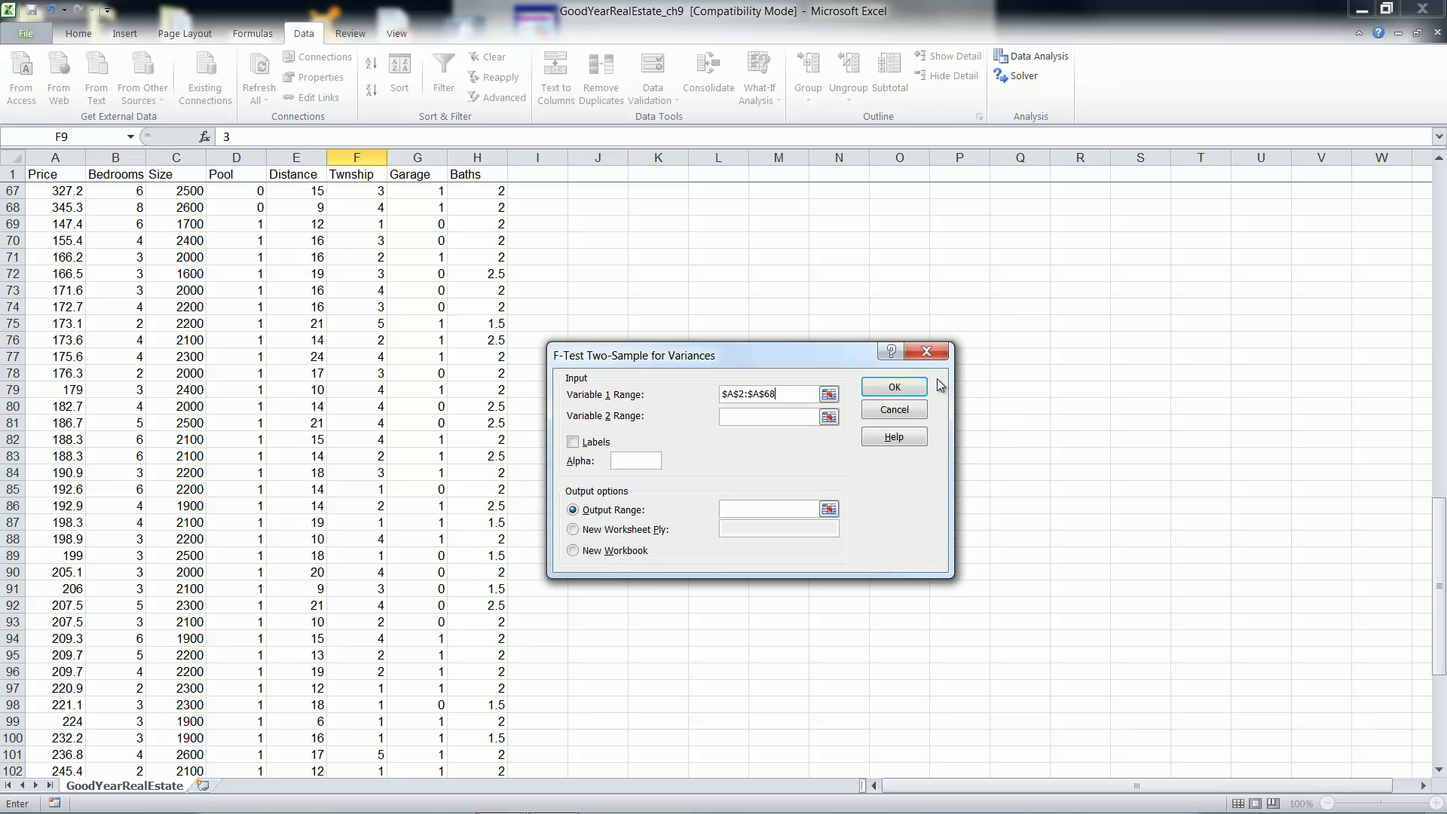
{"action": "left_click", "coordinate": [829, 418]}
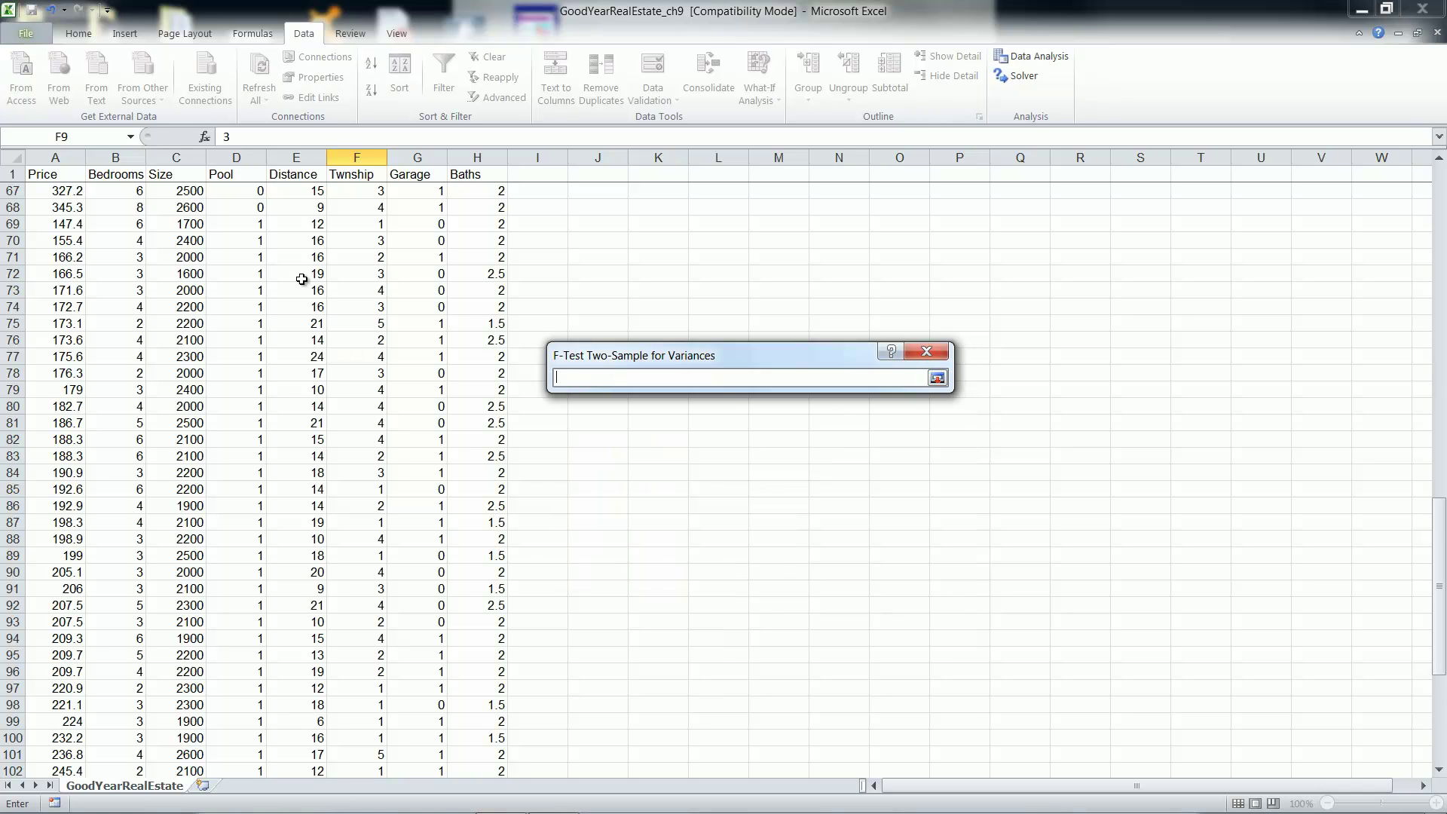
{"action": "left_click_drag", "start_coordinate": [64, 224], "coordinate": [62, 734]}
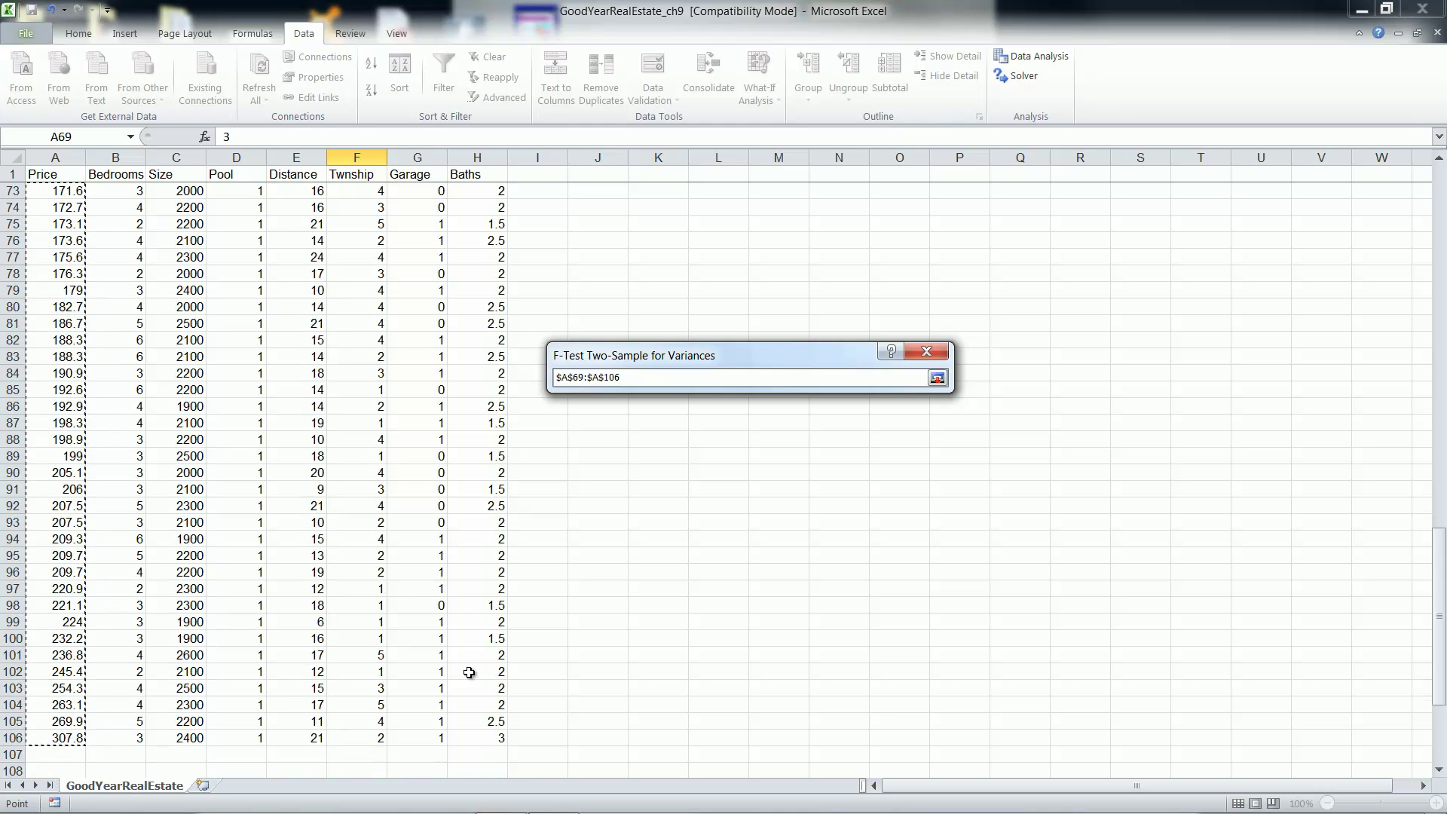
{"action": "left_click", "coordinate": [937, 377]}
Set alpha to 0.02 and the output range to $M$76, then run the F-test
{"action": "left_click", "coordinate": [629, 462]}
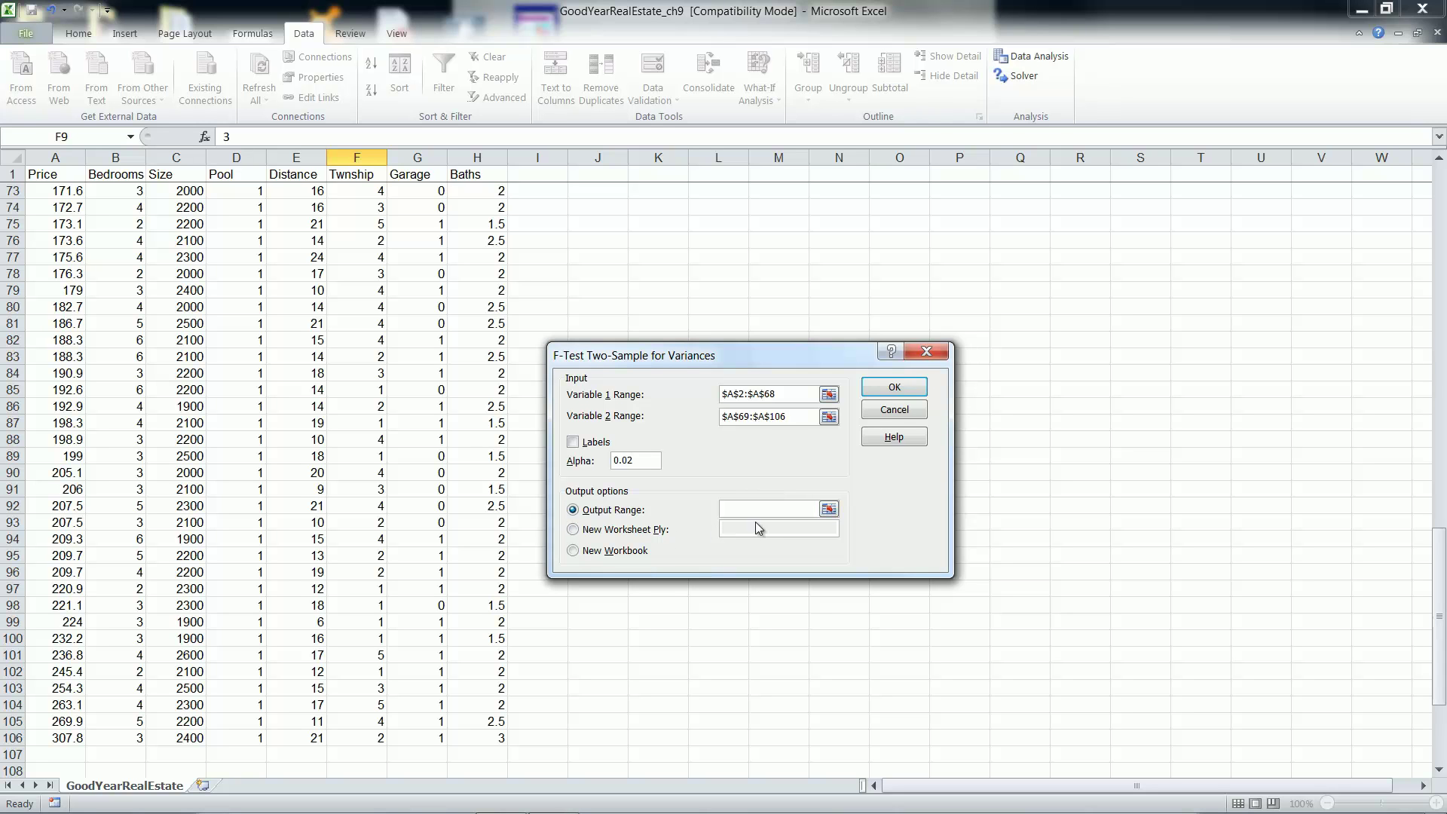
{"action": "left_click", "coordinate": [829, 510]}
{"action": "left_click", "coordinate": [800, 244]}
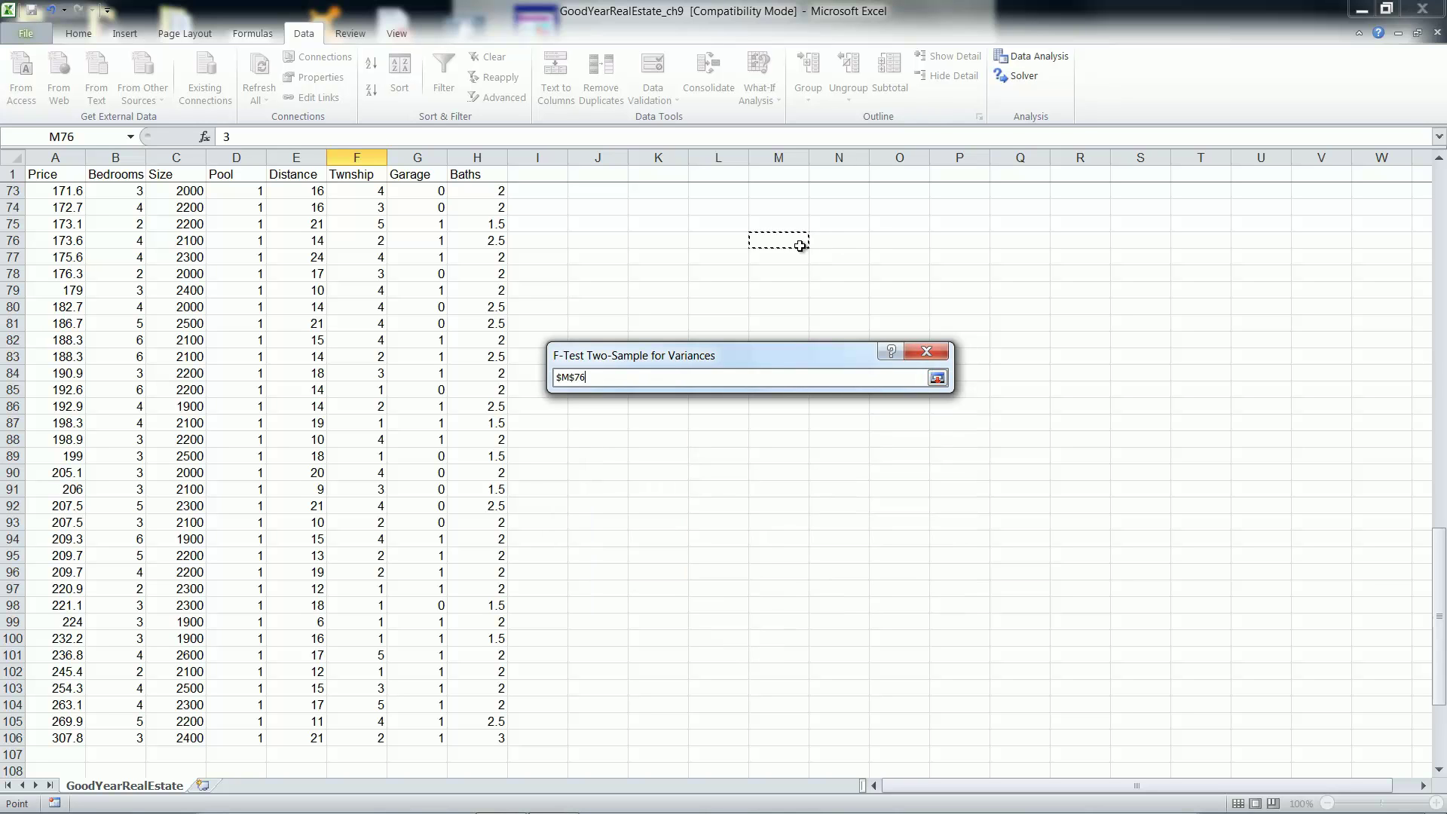
{"action": "left_click", "coordinate": [937, 378]}
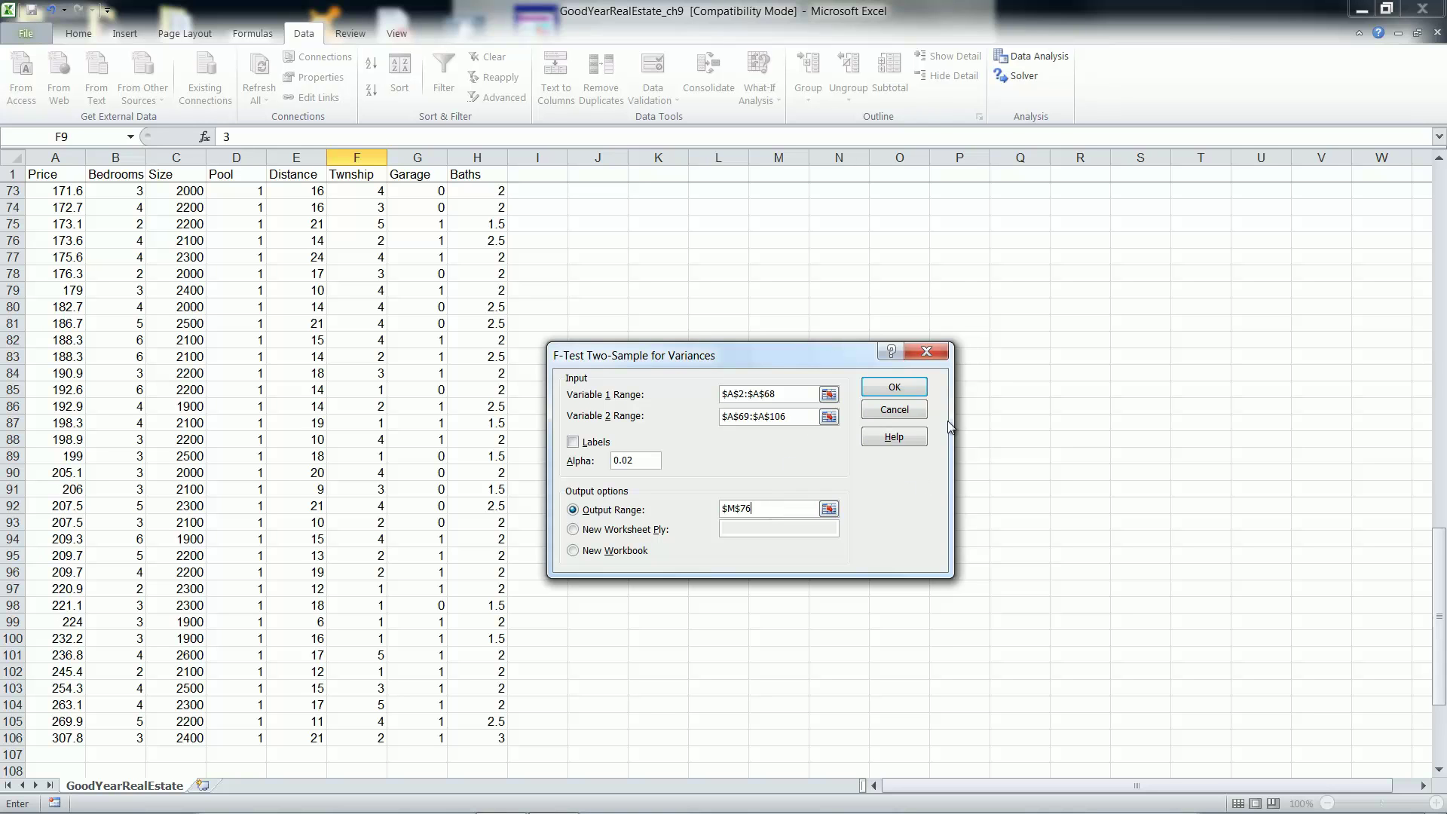
{"action": "left_click", "coordinate": [894, 387]}
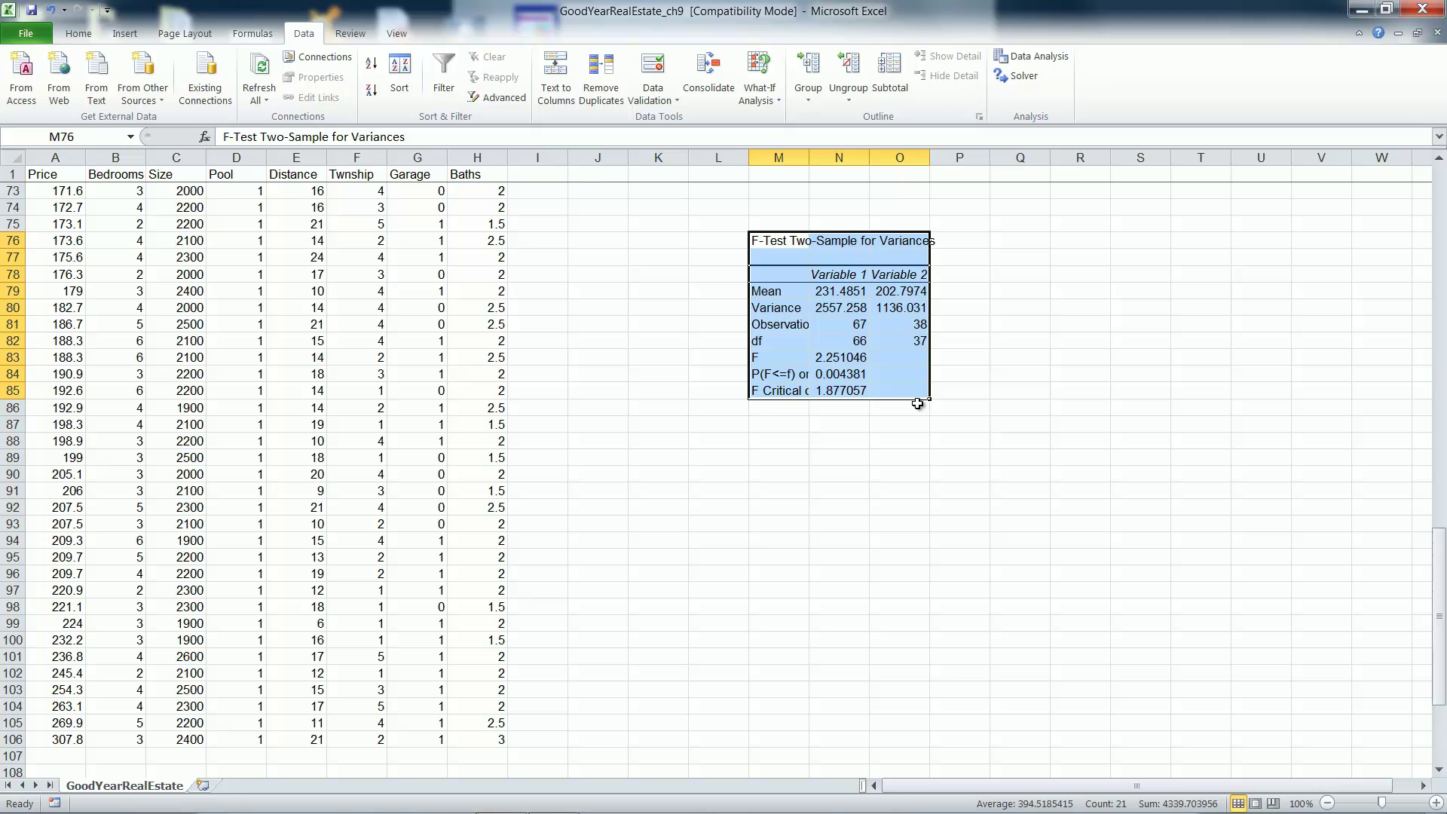
Inspect the F value in N83 and the one-tail P value in N84
{"action": "left_click", "coordinate": [842, 357]}
{"action": "left_click", "coordinate": [839, 374]}
{"action": "left_click", "coordinate": [842, 359]}
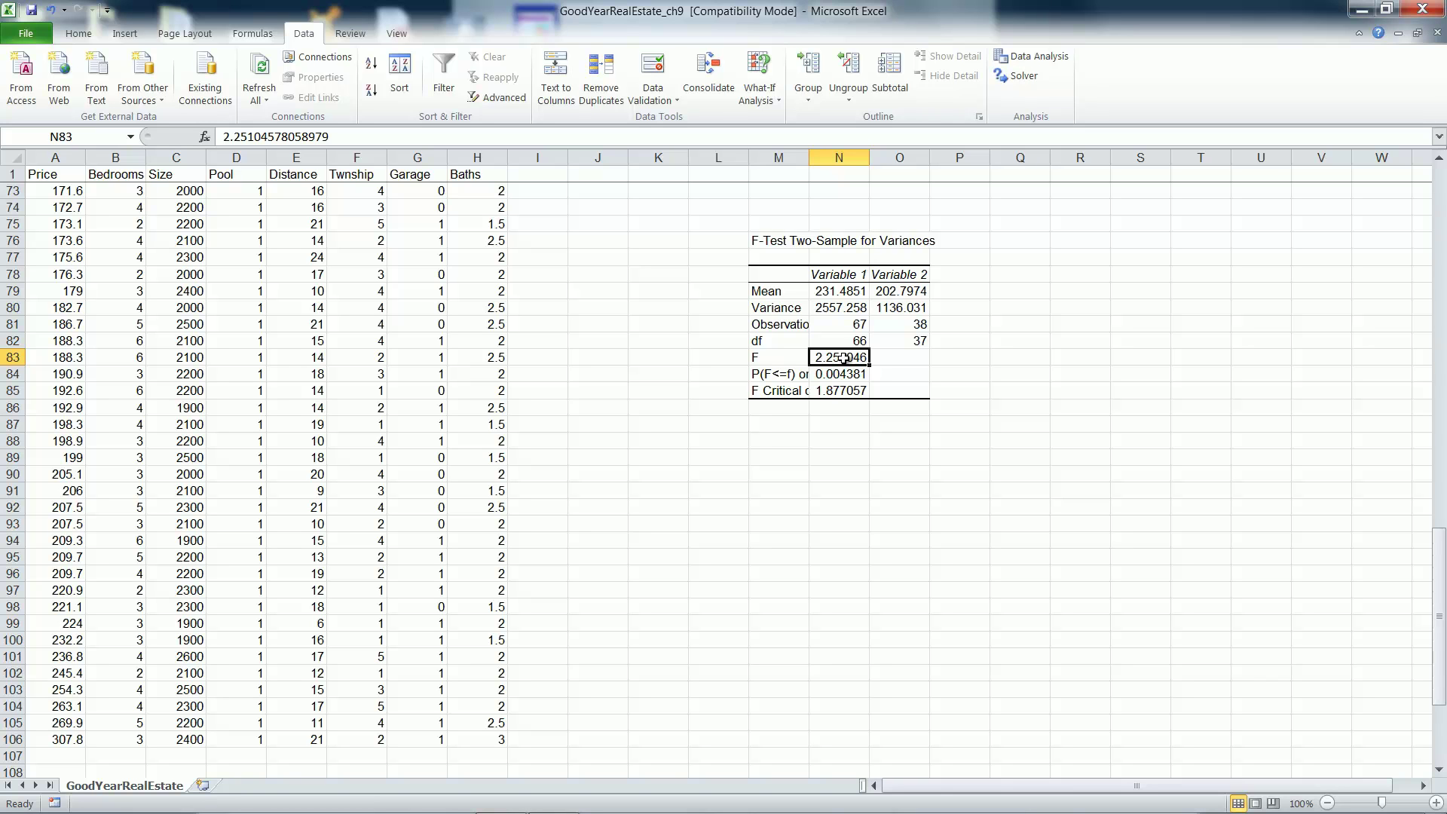
{"action": "left_click", "coordinate": [837, 379]}
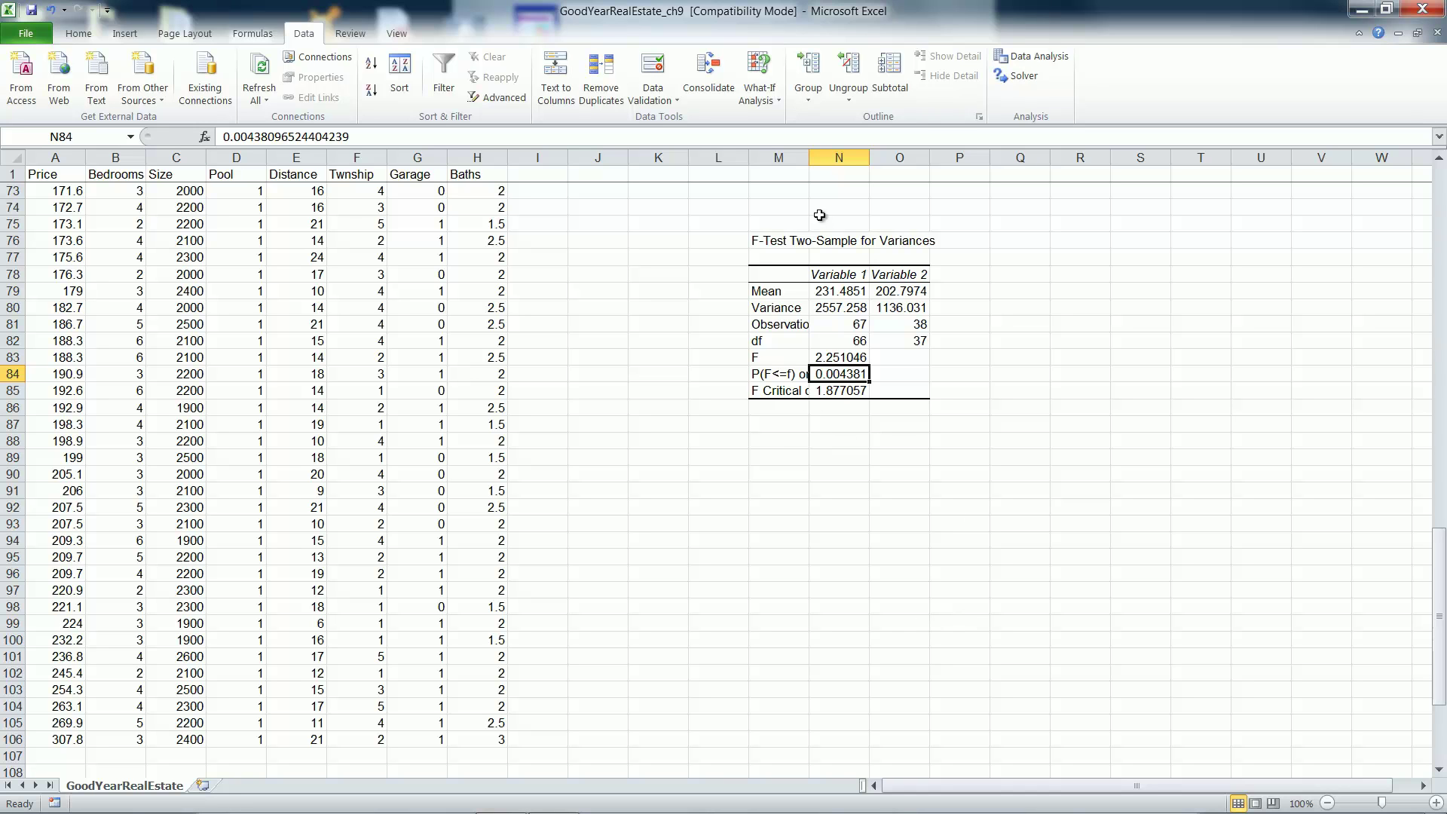
Widen column M to show full labels, then compare F Critical in N85 with F in N83
{"action": "left_click_drag", "start_coordinate": [809, 158], "coordinate": [831, 158]}
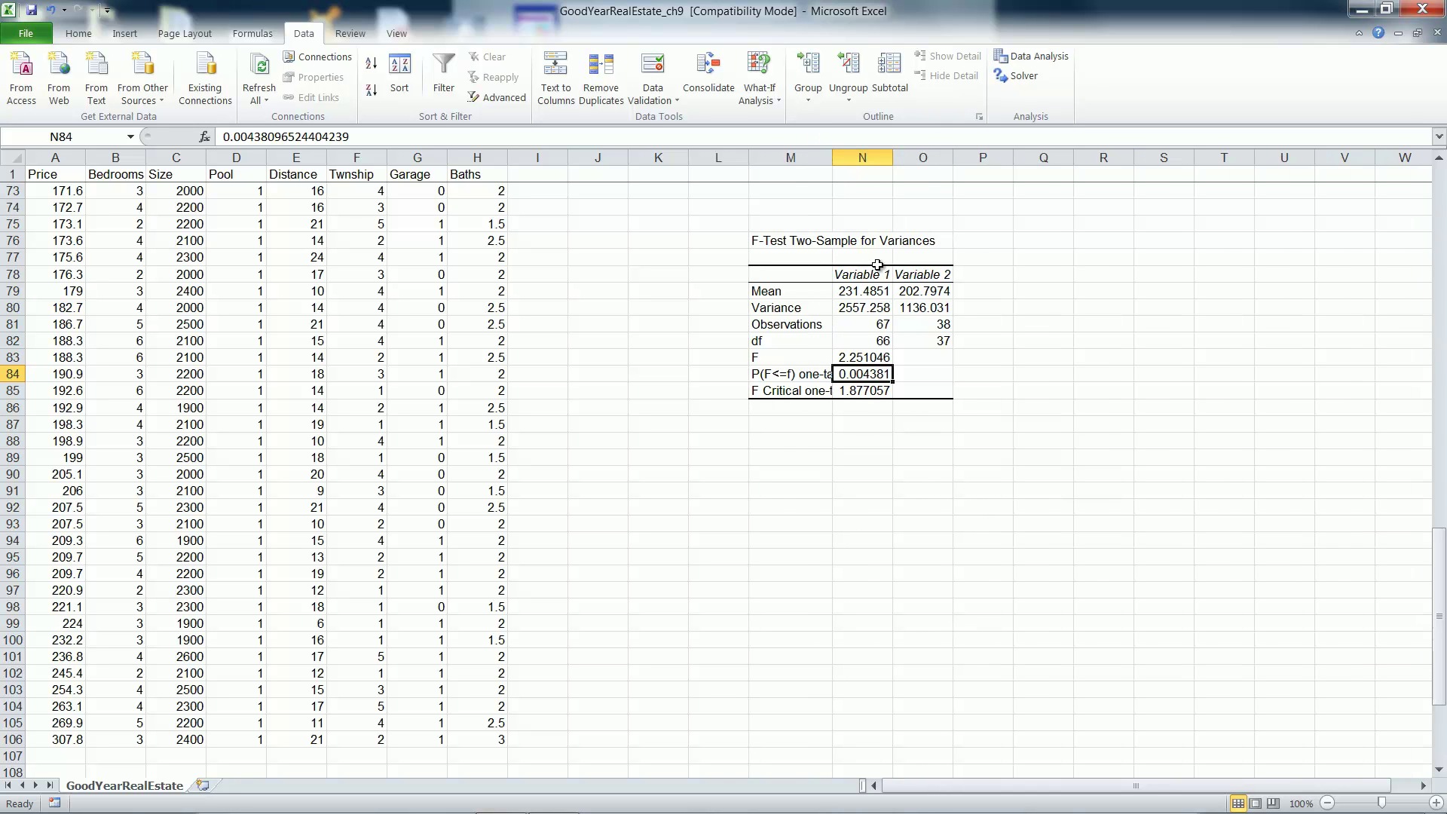
{"action": "left_click", "coordinate": [861, 390]}
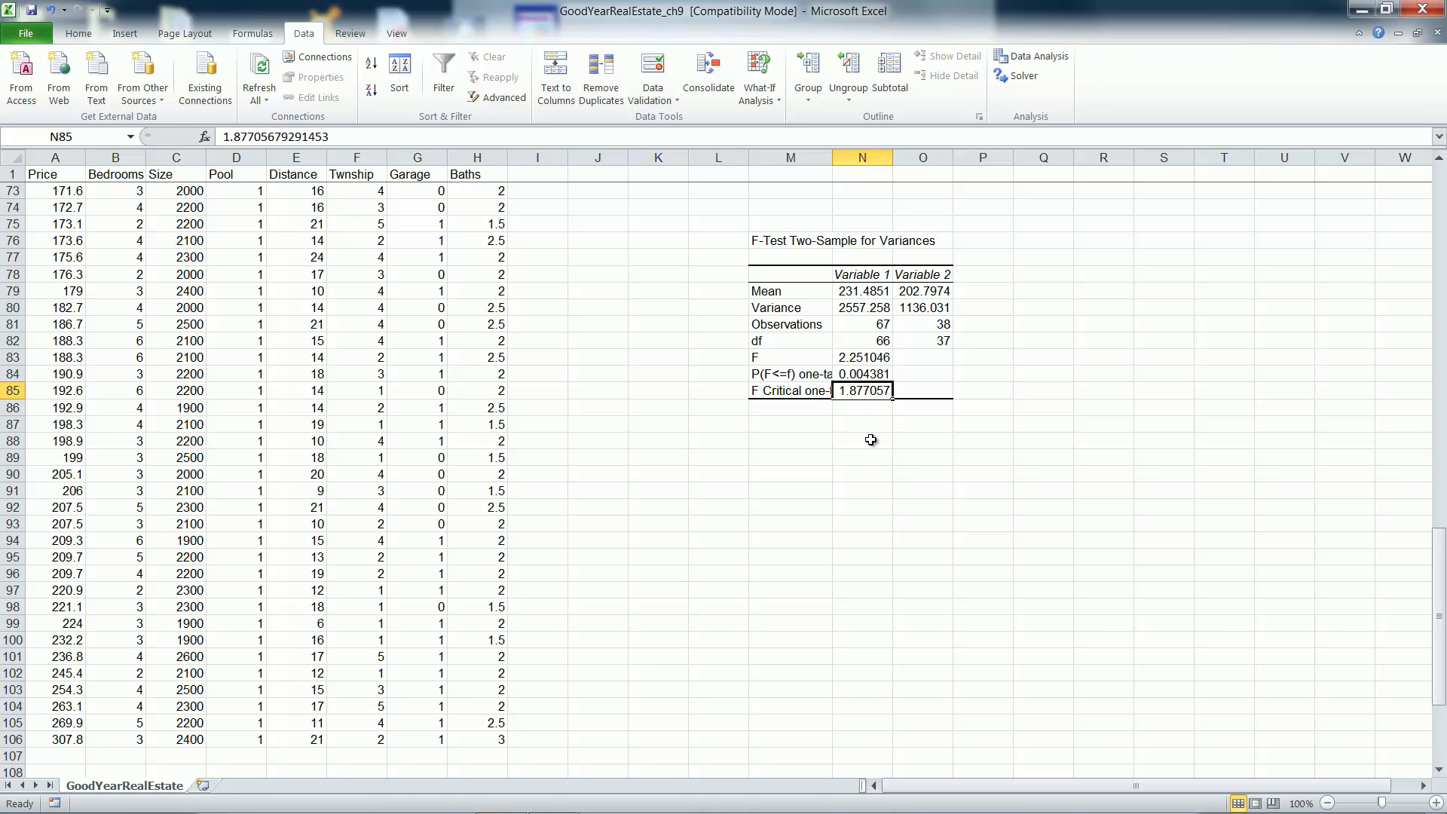
{"action": "left_click", "coordinate": [851, 360]}
{"action": "left_click", "coordinate": [854, 391]}
{"action": "left_click", "coordinate": [863, 358]}
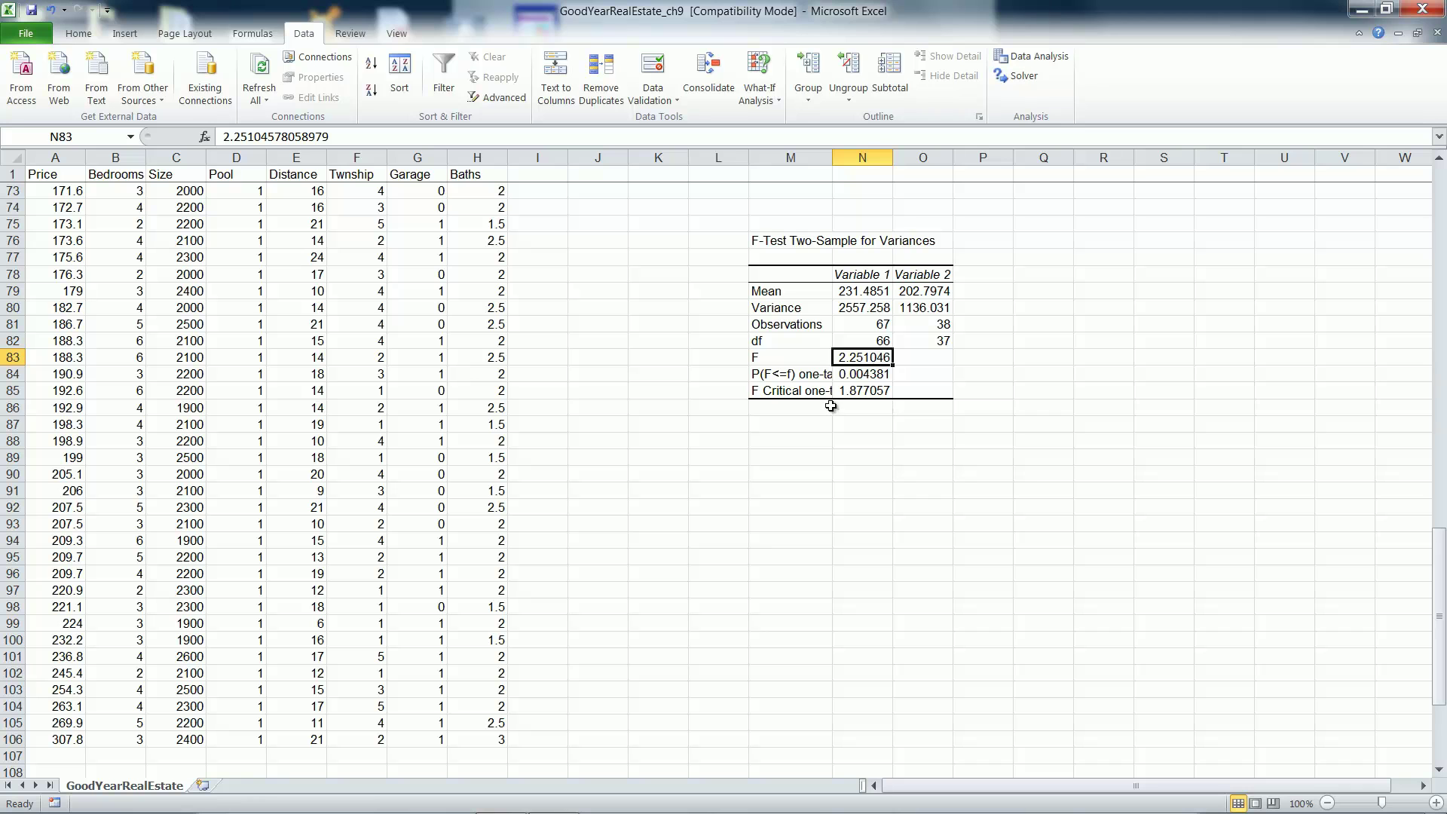
Fill N83 (F 2.251046) and N85 (F Critical one-tail 1.877057) with yellow
{"action": "left_click", "coordinate": [77, 33]}
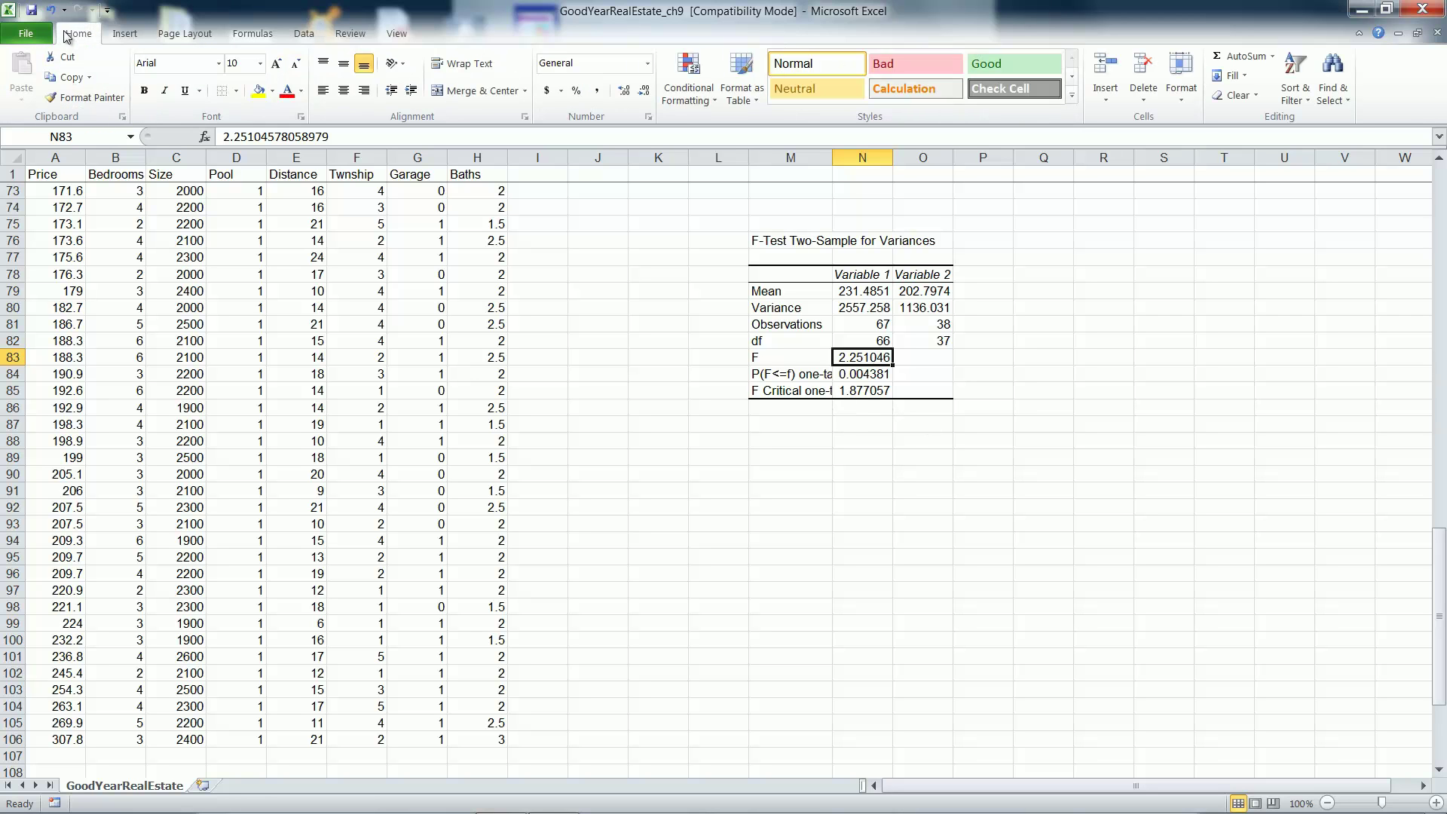
{"action": "left_click", "coordinate": [258, 91]}
{"action": "left_click", "coordinate": [844, 394]}
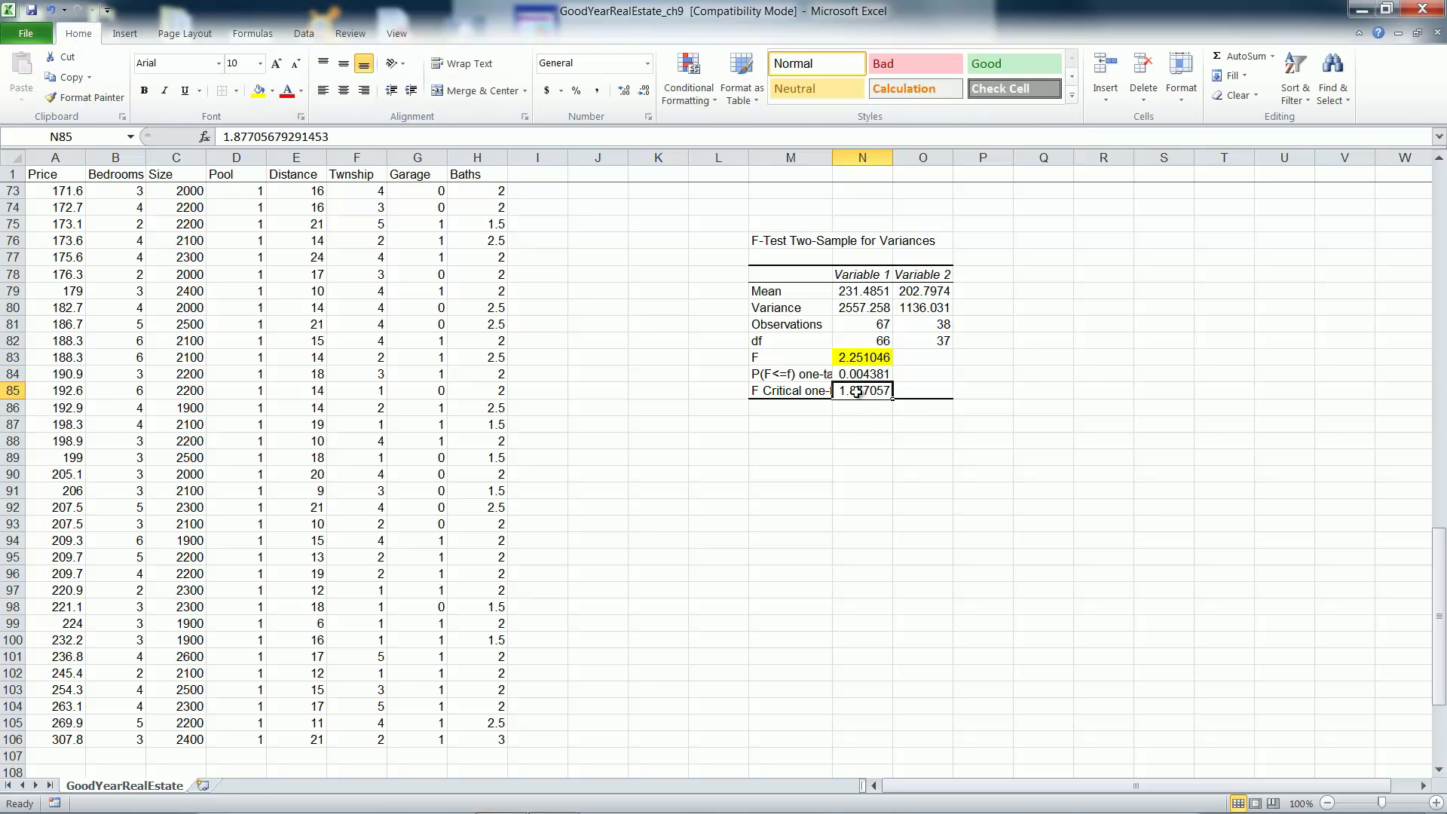
{"action": "left_click", "coordinate": [258, 90]}
{"action": "left_click", "coordinate": [865, 354]}
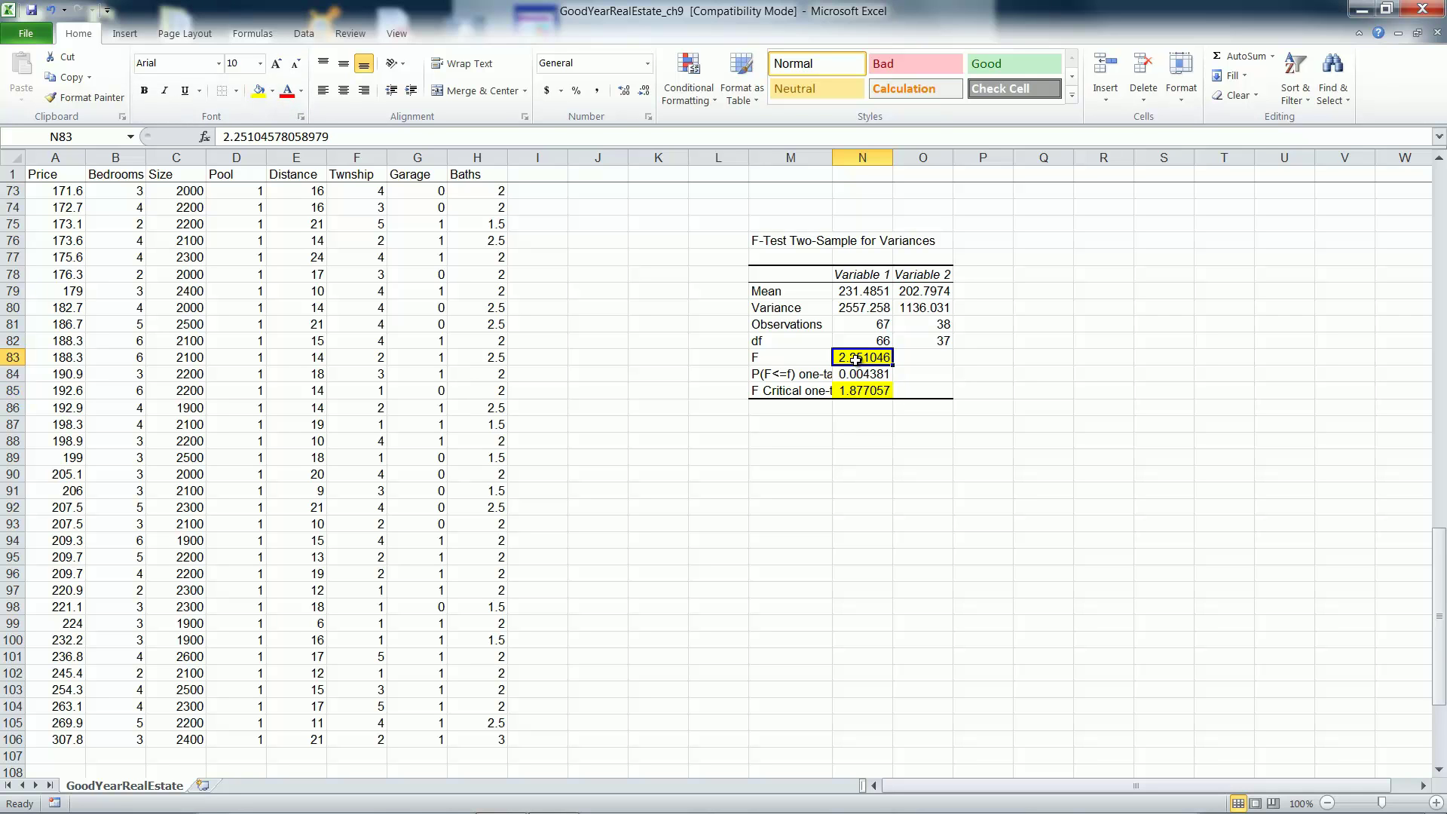